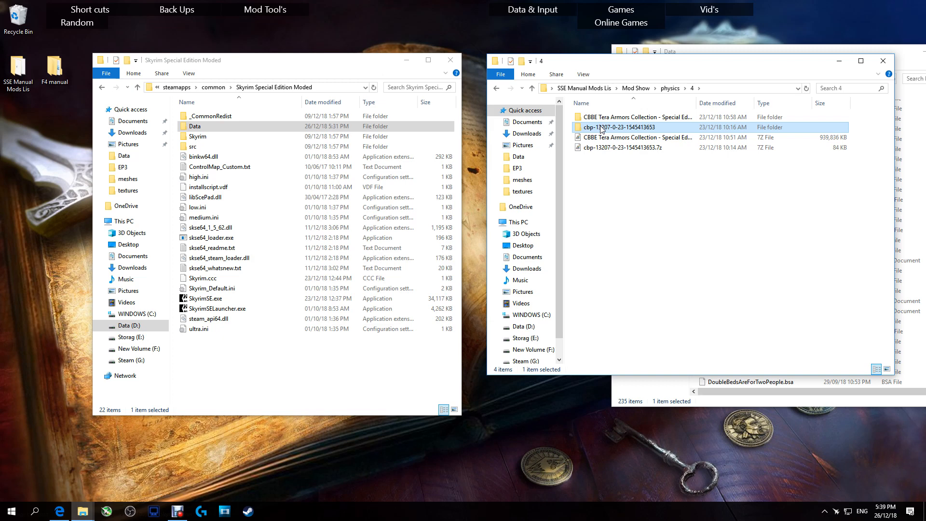
# Step: Copy CBP Changelog.txt, cbp.dll and CBPConfig.txt from the cbp-13207 mod's Plugins folder into Skyrim Special Edition Moded's Data\SKSE\Plugins folder
pyautogui.doubleClick(601, 128)
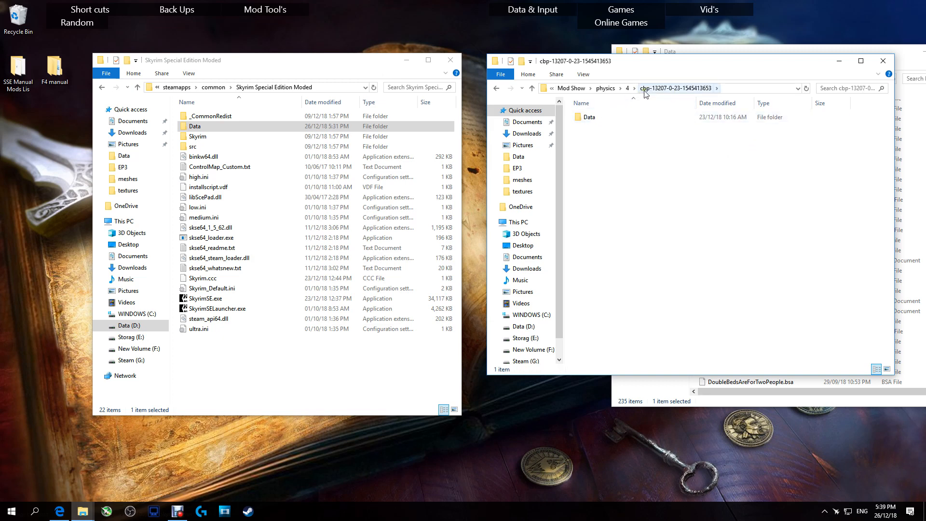
pyautogui.doubleClick(621, 120)
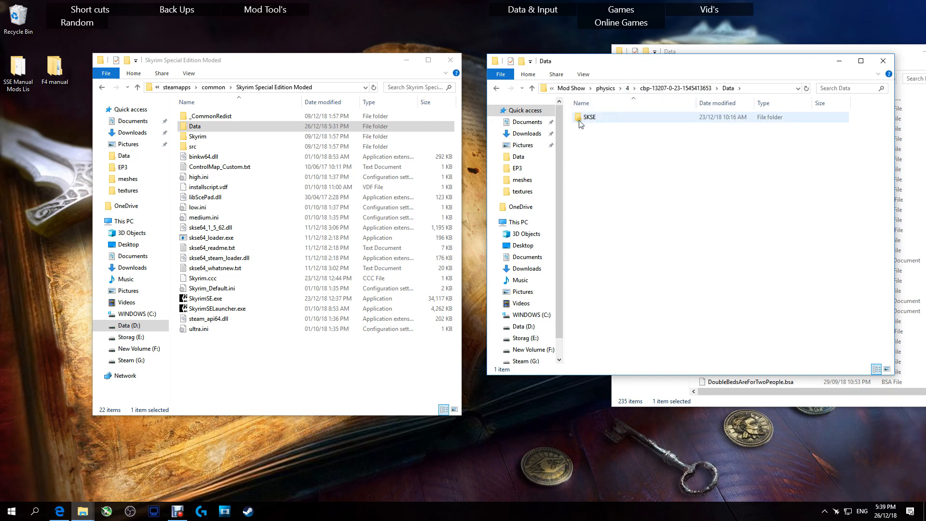
pyautogui.doubleClick(221, 126)
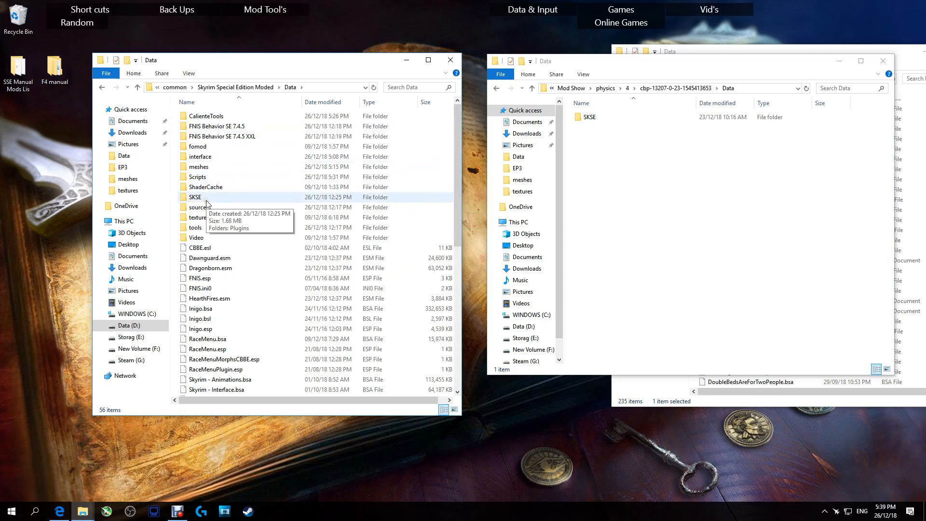
pyautogui.click(585, 119)
pyautogui.doubleClick(585, 118)
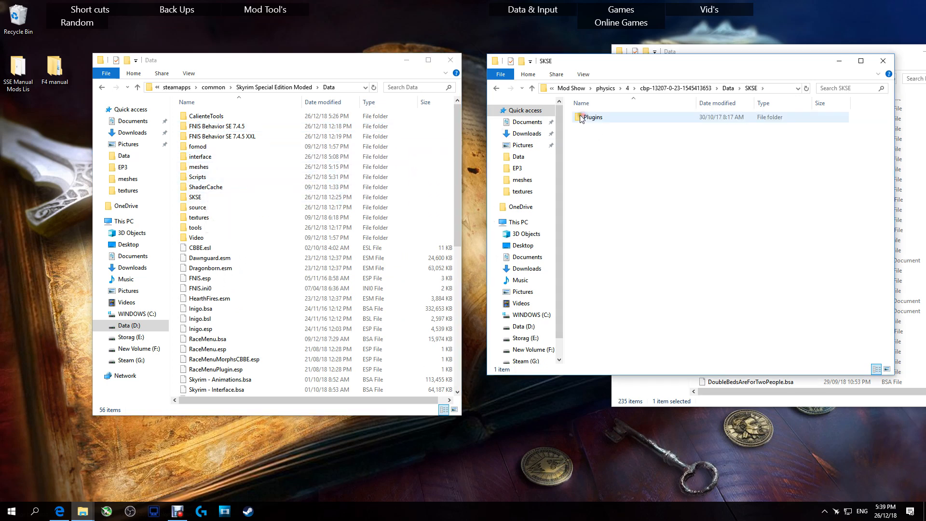
pyautogui.doubleClick(215, 198)
pyautogui.doubleClick(227, 117)
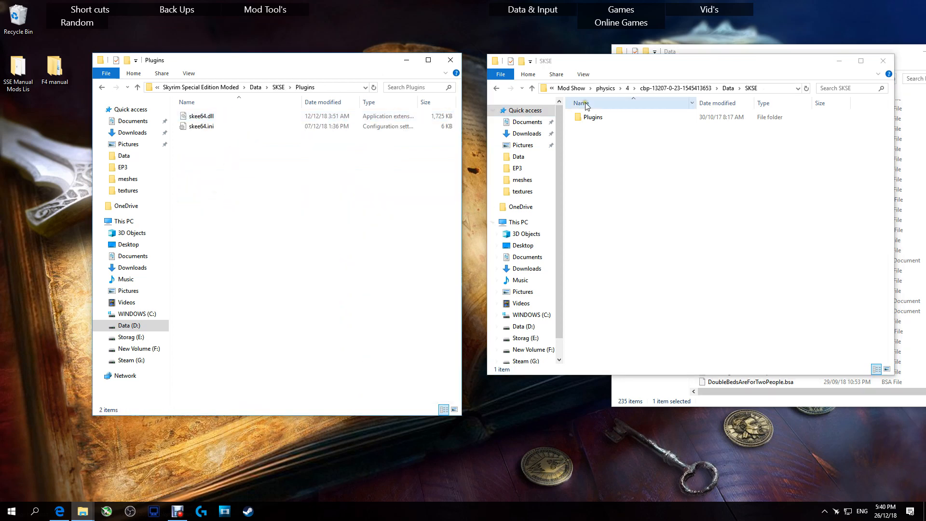
pyautogui.doubleClick(590, 117)
pyautogui.moveTo(589, 161); pyautogui.dragTo(291, 244)
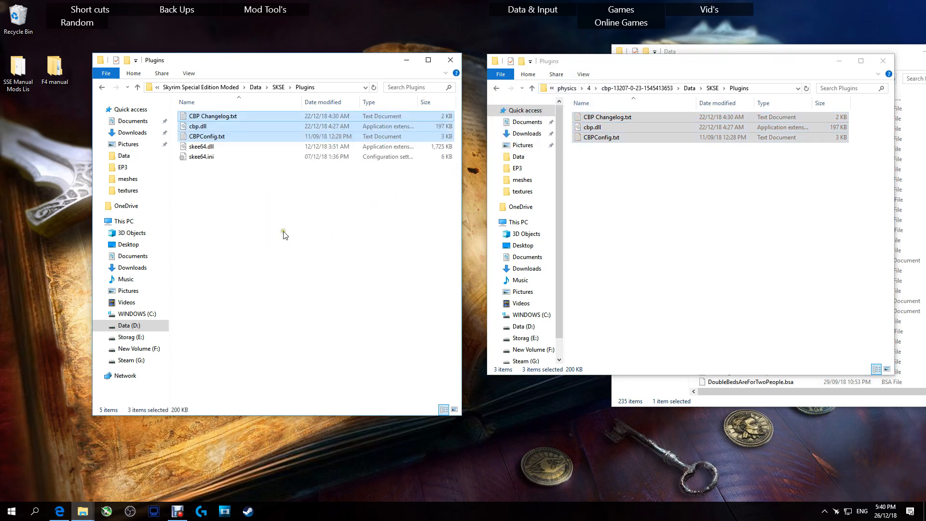
# Step: Open the copied CBPConfig.txt and look through its breast, butt and belly physics parameters
pyautogui.click(221, 138)
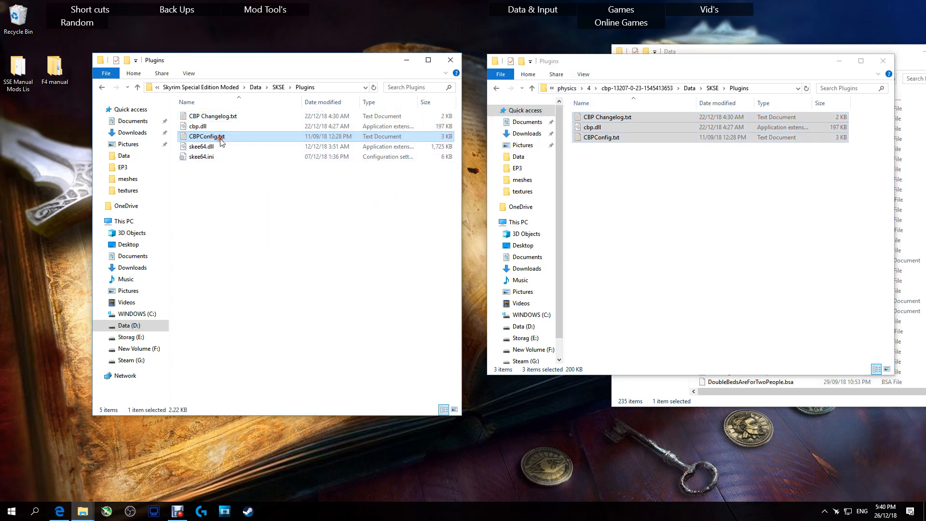
pyautogui.doubleClick(192, 137)
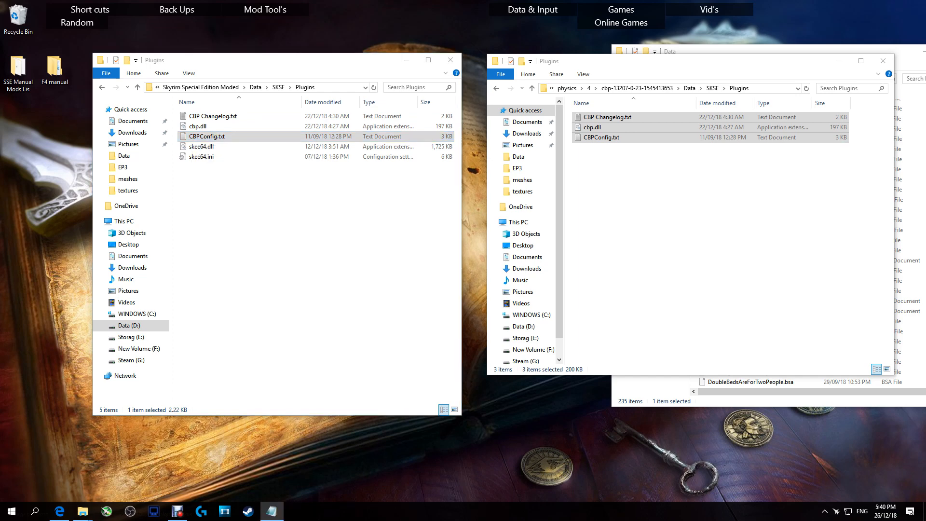
pyautogui.moveTo(769, 16); pyautogui.dragTo(380, 51)
pyautogui.scroll(-8, 332, 241)
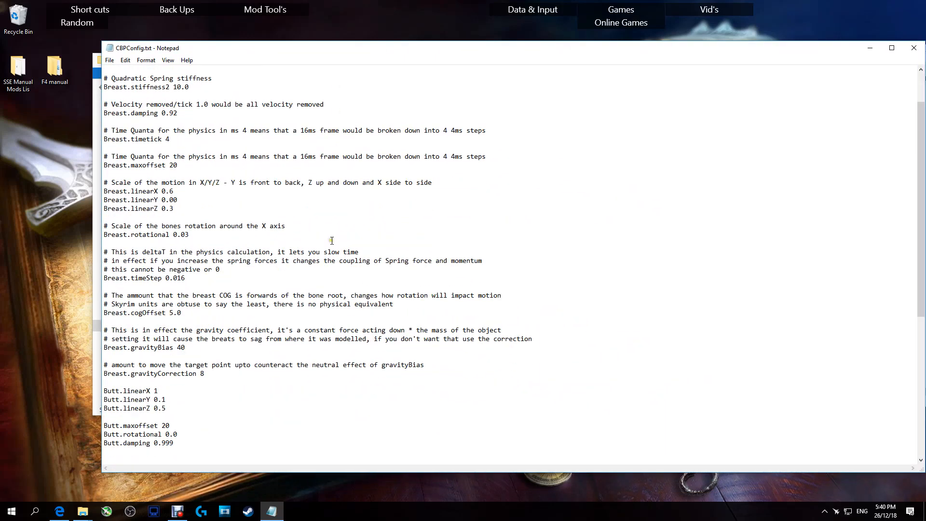
pyautogui.scroll(-4, 331, 241)
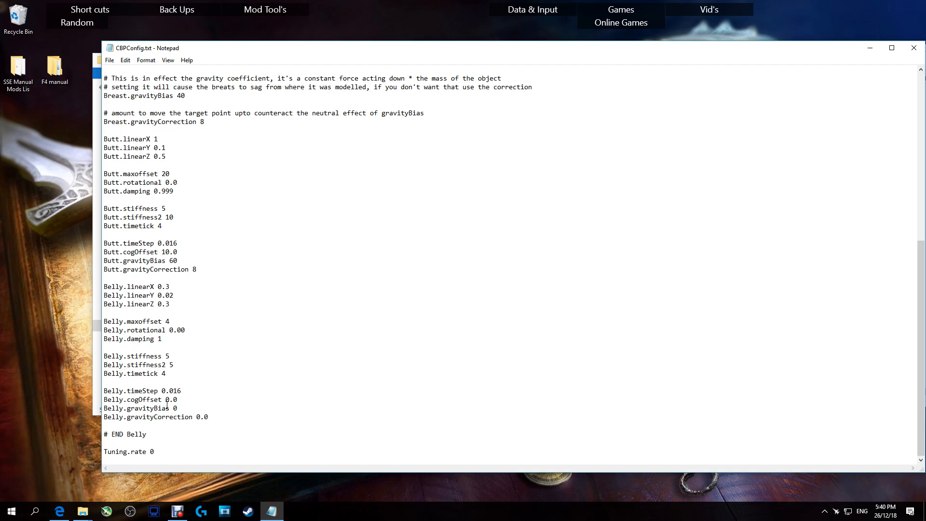
pyautogui.scroll(2, 167, 404)
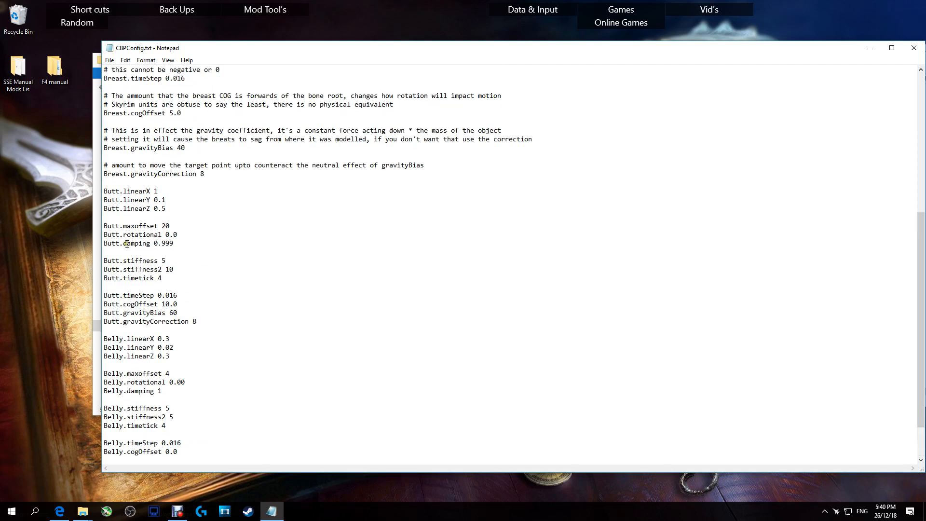
pyautogui.scroll(10, 147, 212)
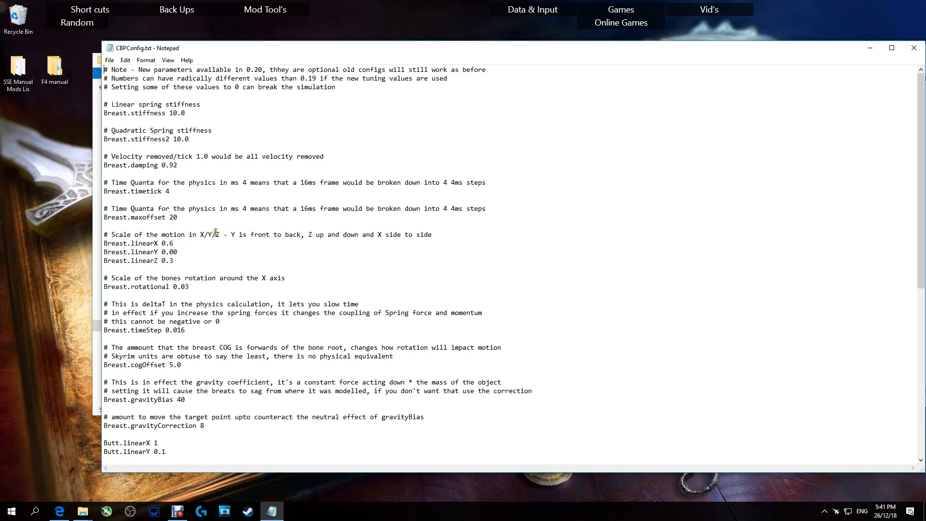
# Step: Examine the CBPConfig.txt comments on motion scale, max offset, time tick and damping, and close the file without editing it
pyautogui.moveTo(196, 235); pyautogui.dragTo(423, 237)
pyautogui.moveTo(150, 209); pyautogui.dragTo(418, 209)
pyautogui.click(420, 208)
pyautogui.moveTo(466, 182); pyautogui.dragTo(217, 183)
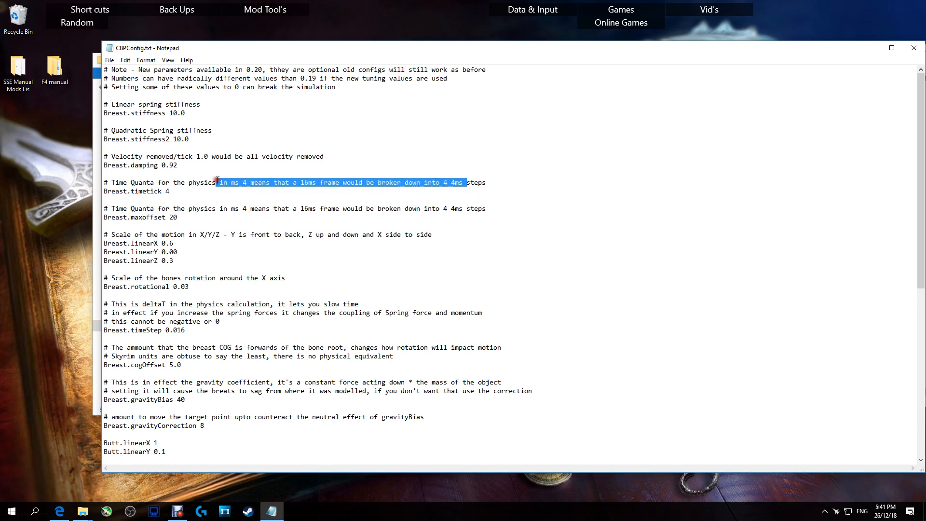
pyautogui.moveTo(292, 156); pyautogui.dragTo(104, 157)
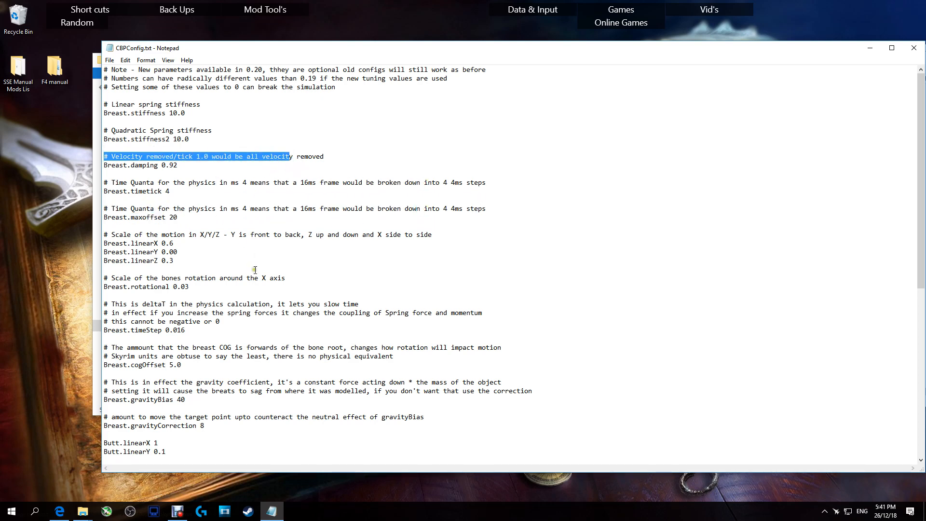
pyautogui.scroll(-4, 254, 269)
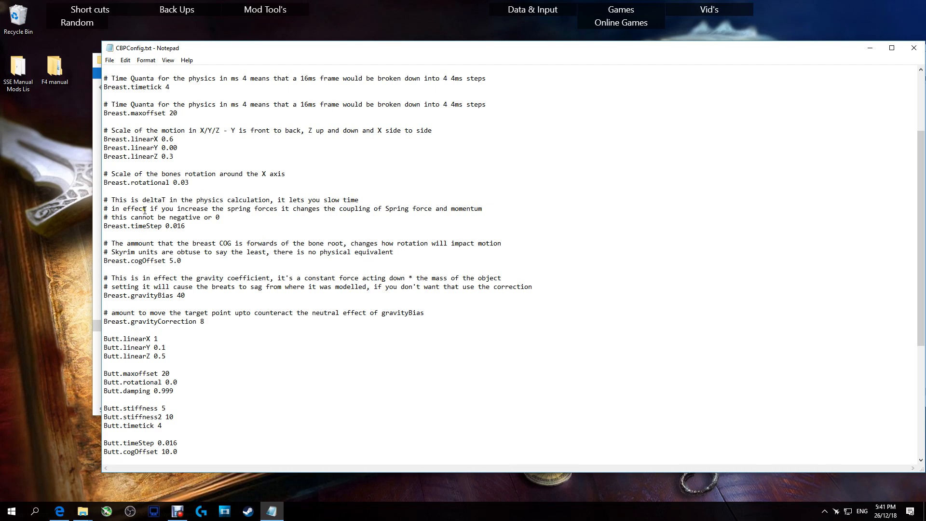
pyautogui.scroll(-4, 145, 210)
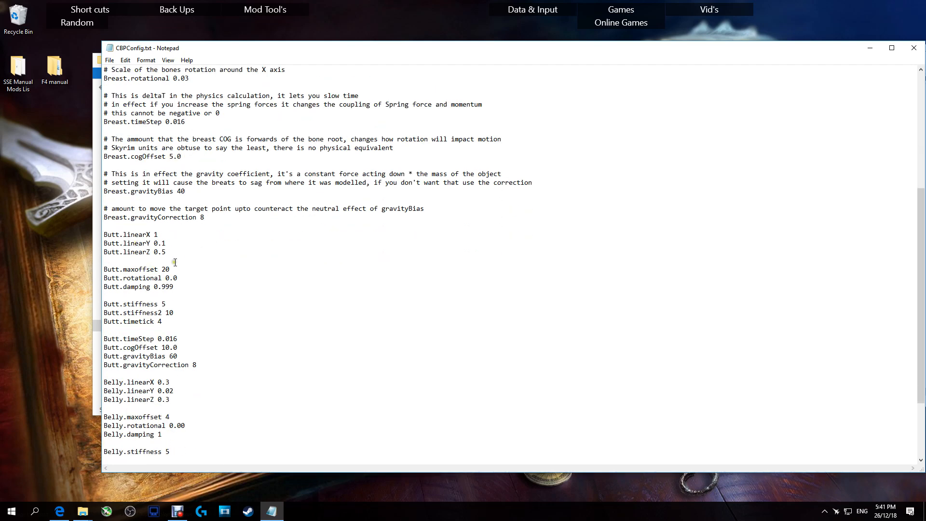
pyautogui.scroll(8, 164, 431)
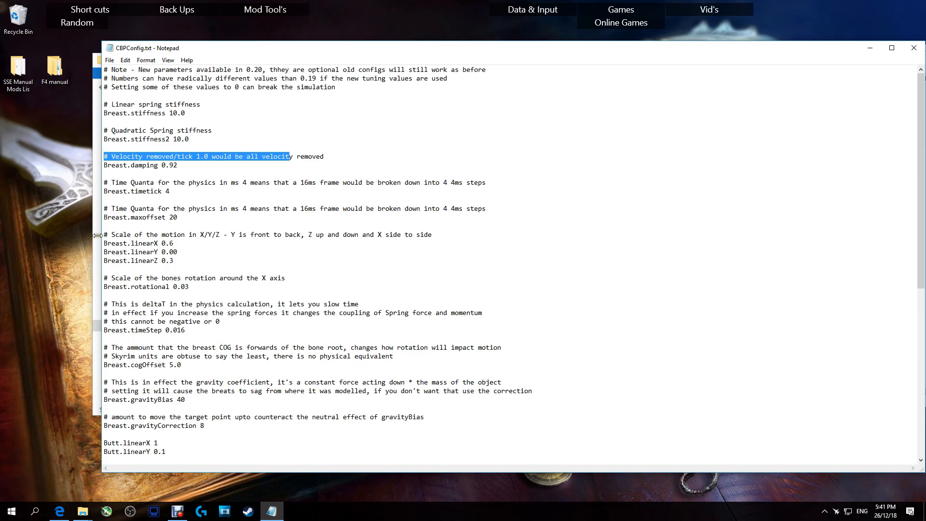
pyautogui.scroll(-7, 145, 353)
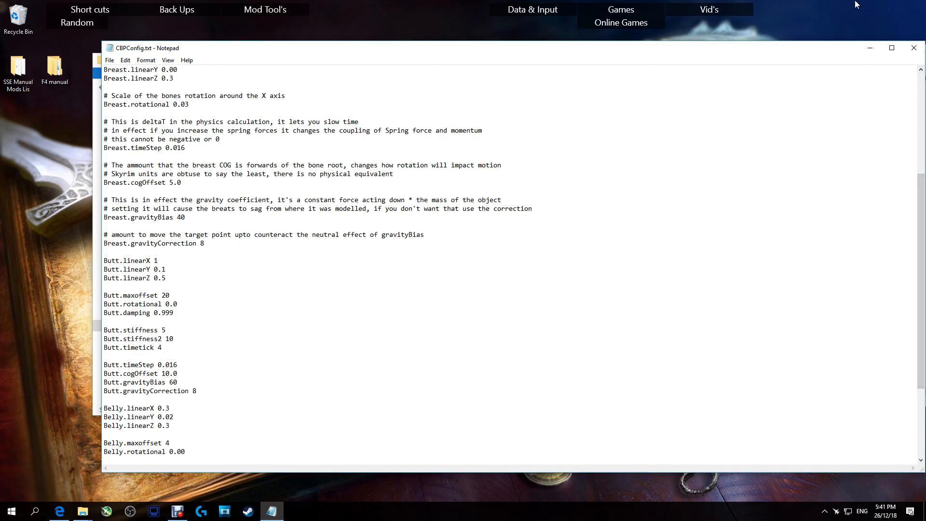
pyautogui.click(914, 50)
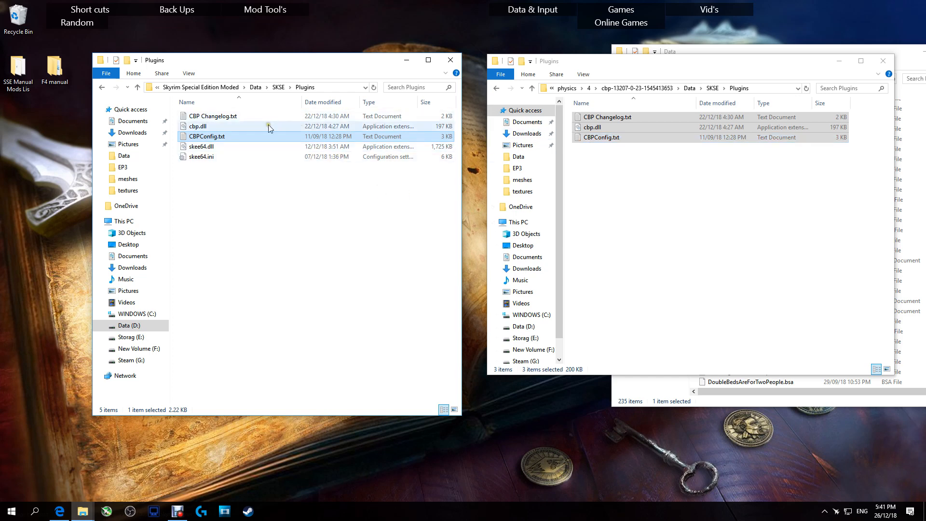
pyautogui.click(202, 139)
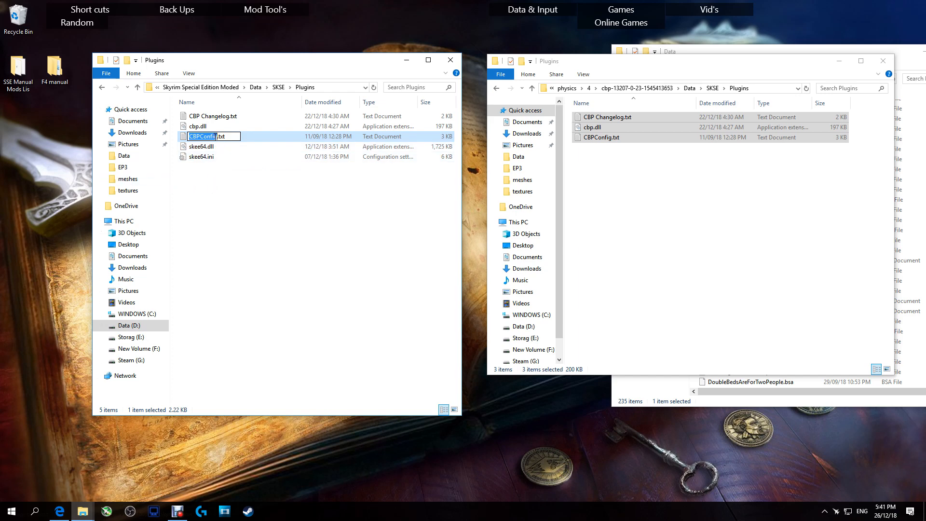
pyautogui.click(223, 202)
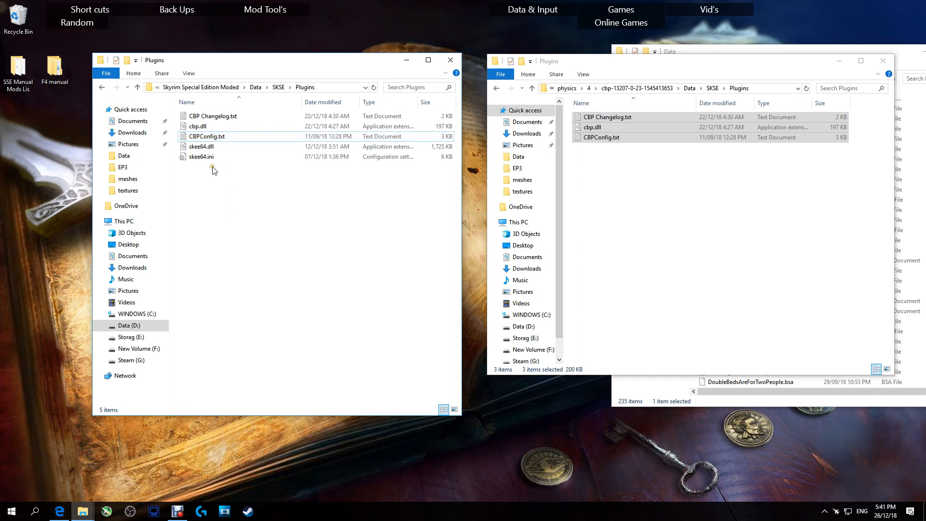
# Step: Return the game window to the Data folder and the mod window to the physics\4 folder
pyautogui.click(103, 88)
pyautogui.click(102, 88)
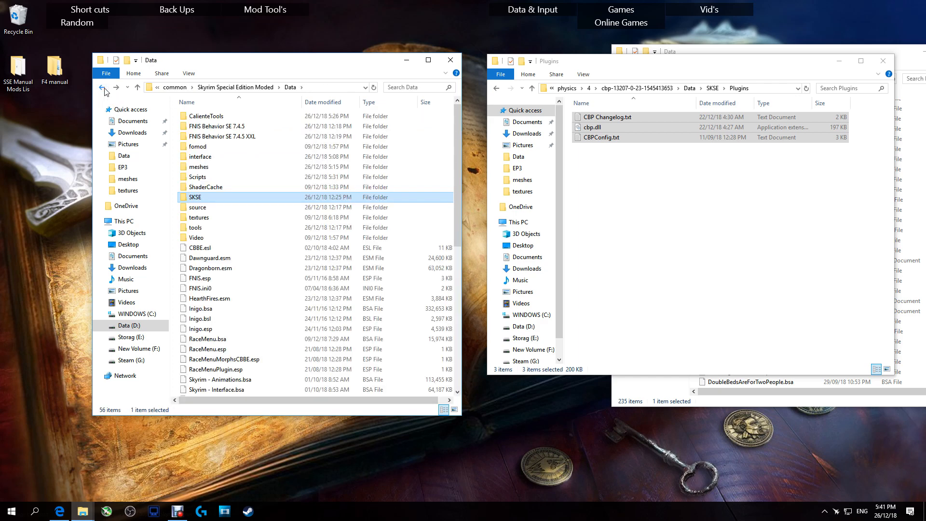
pyautogui.click(496, 89)
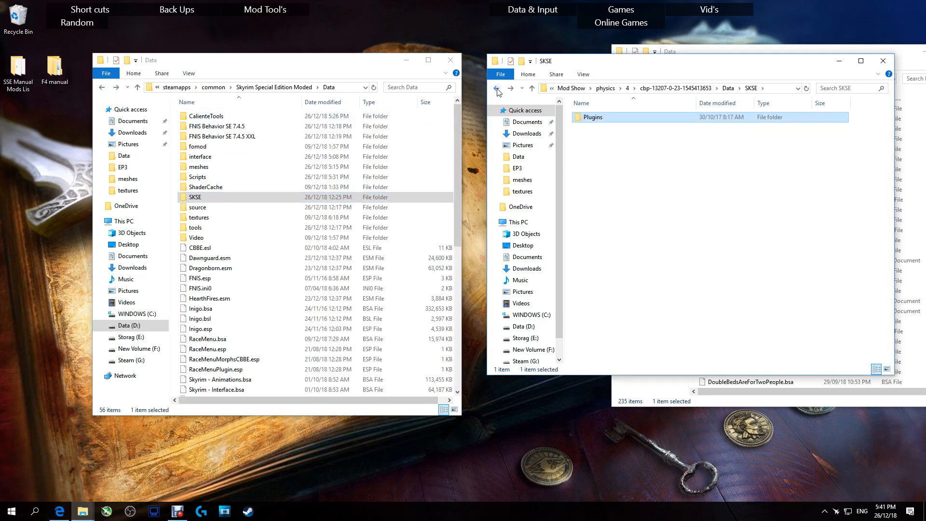
pyautogui.click(496, 89)
pyautogui.click(496, 88)
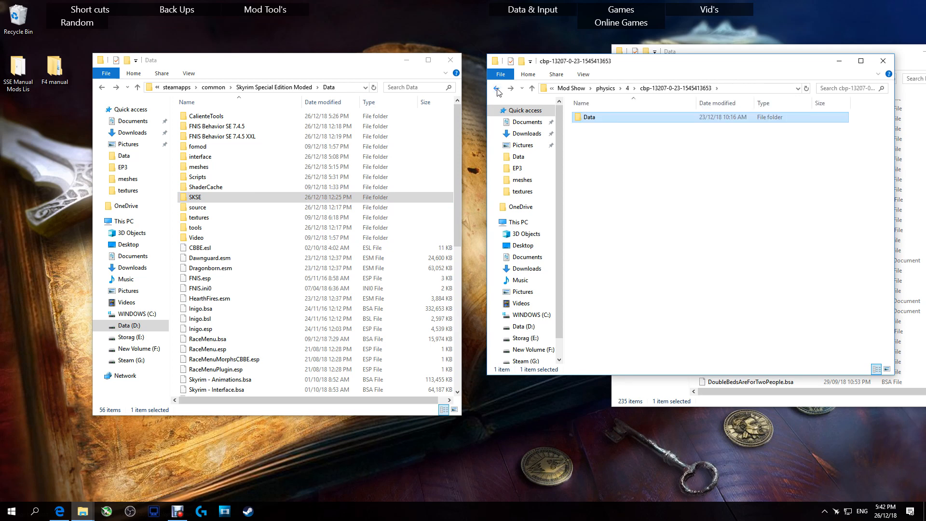
pyautogui.click(497, 89)
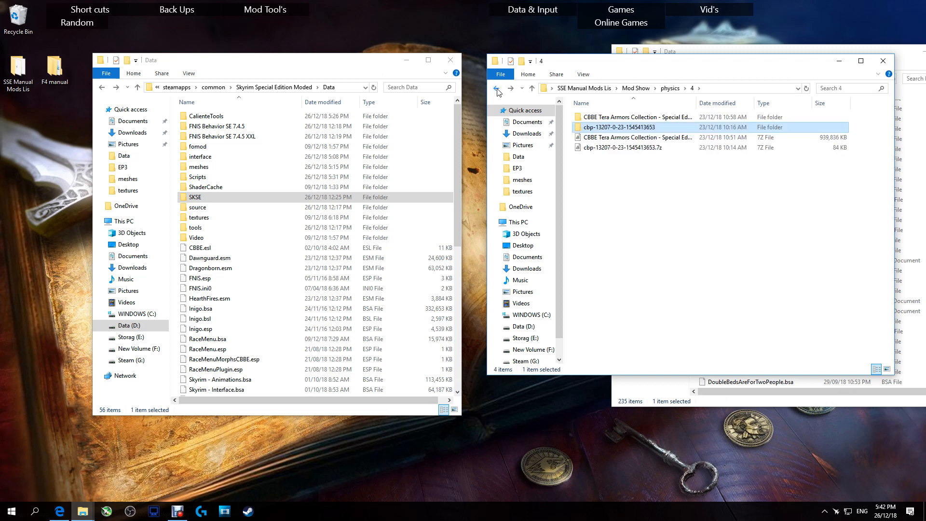
# Step: Copy the three TERAArmorsSSE files from the CBBE Tera Armors Collection's 00 Required folder into the game's Data folder
pyautogui.click(648, 118)
pyautogui.doubleClick(648, 119)
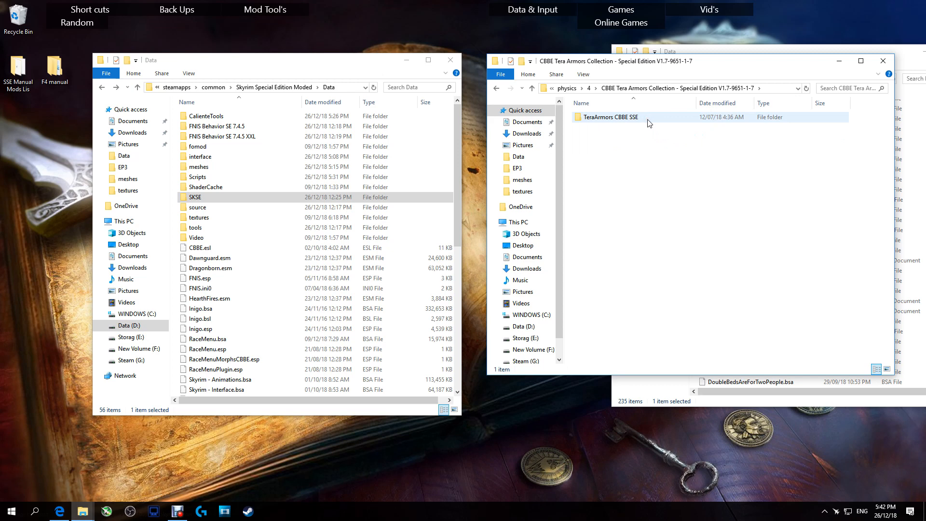
pyautogui.doubleClick(647, 120)
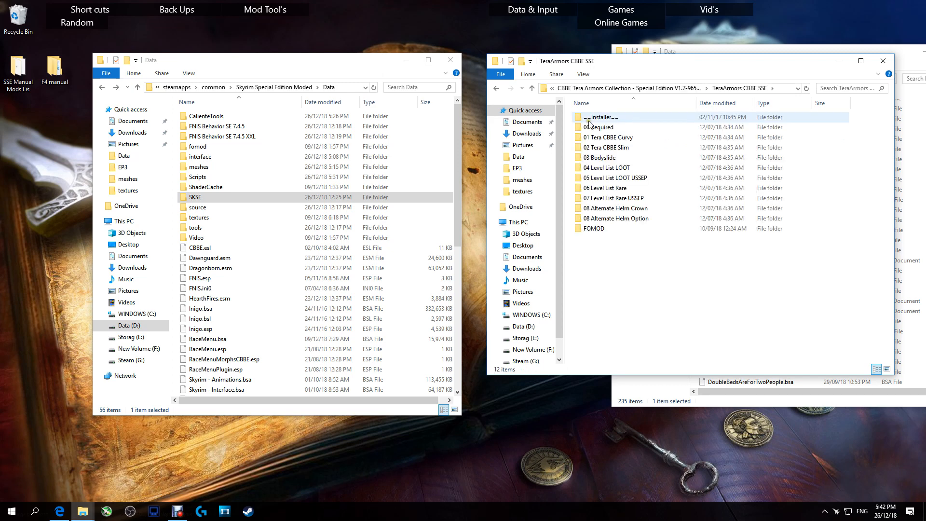
pyautogui.click(603, 228)
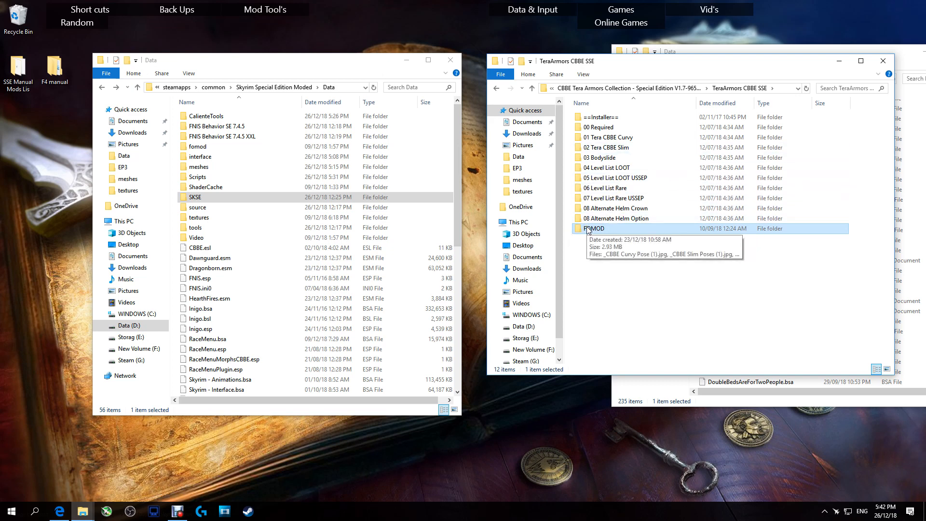
pyautogui.click(641, 127)
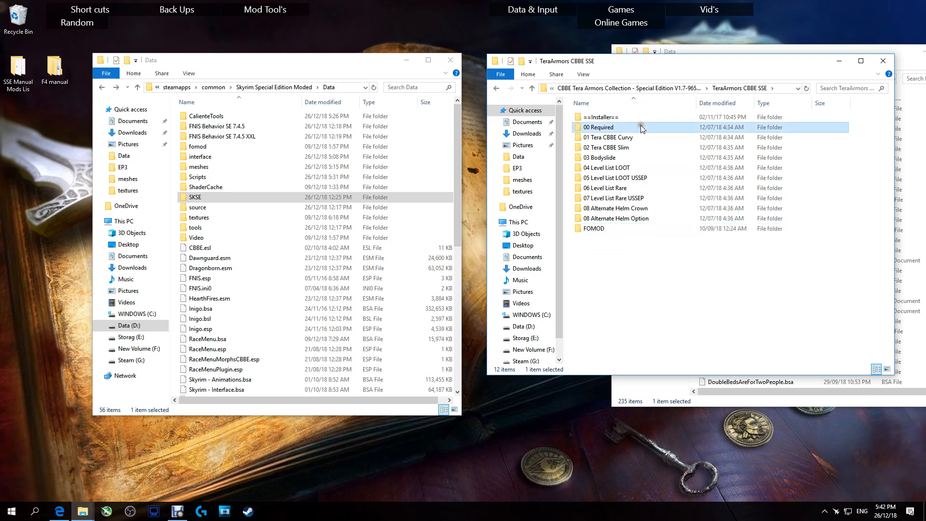
pyautogui.doubleClick(614, 127)
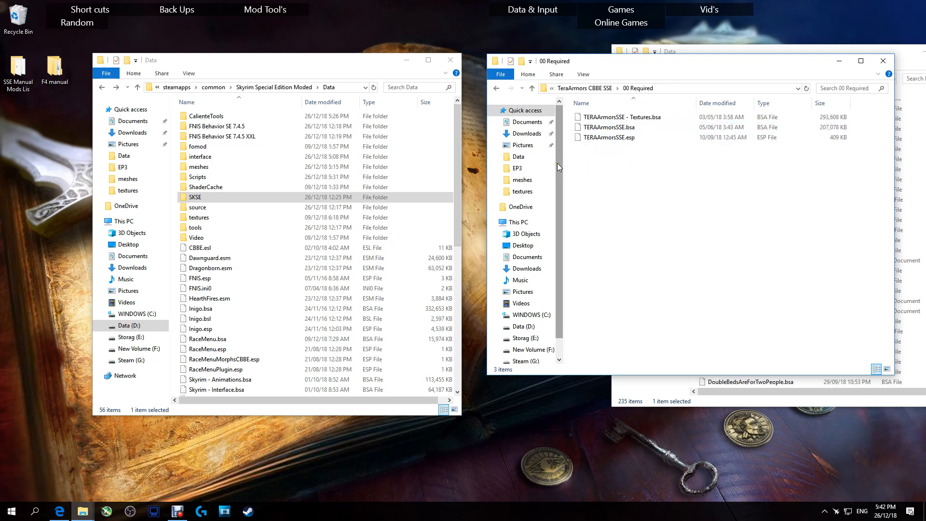
pyautogui.moveTo(595, 183); pyautogui.dragTo(234, 322)
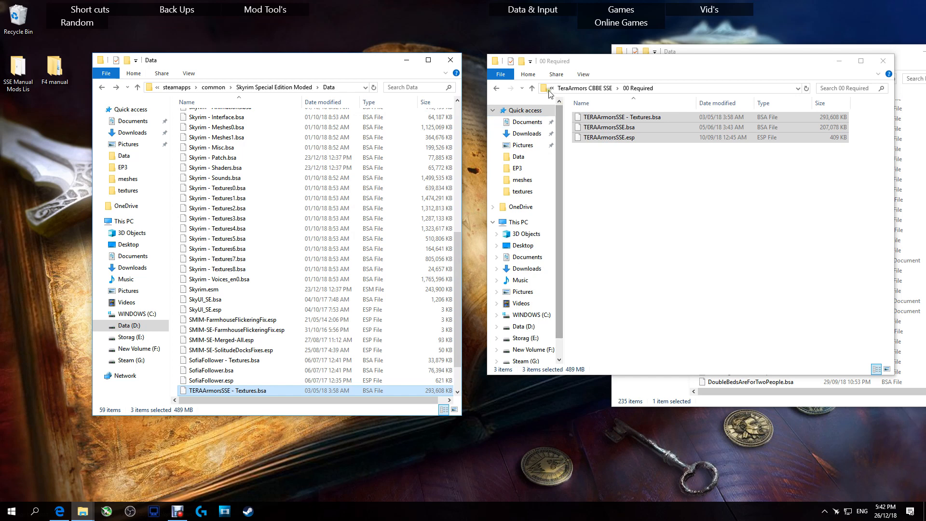
# Step: Copy the meshes folder from 02 Tera CBBE Slim into the game's Data folder
pyautogui.click(496, 88)
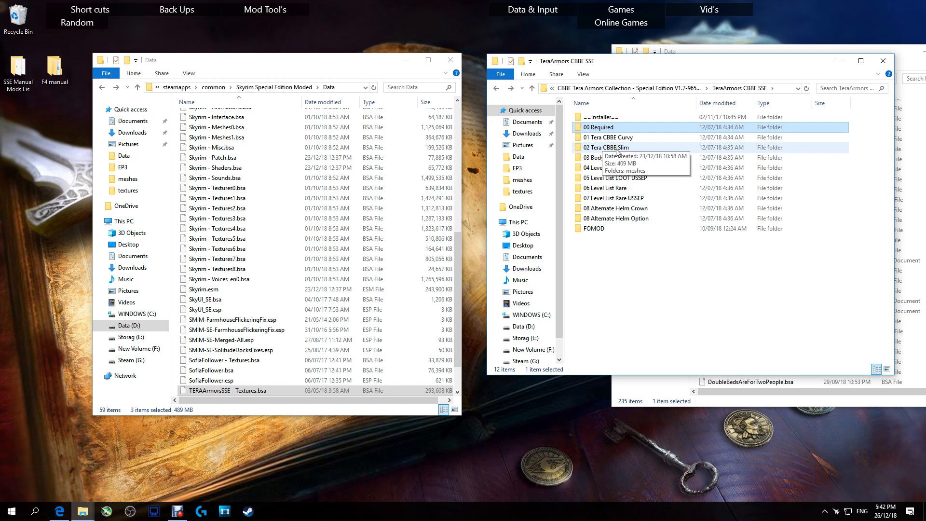
pyautogui.click(617, 148)
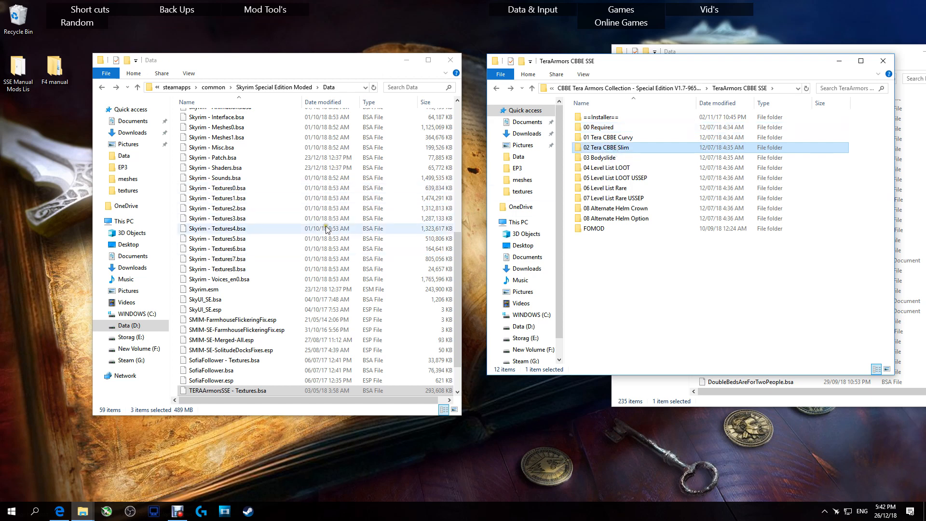
pyautogui.doubleClick(614, 151)
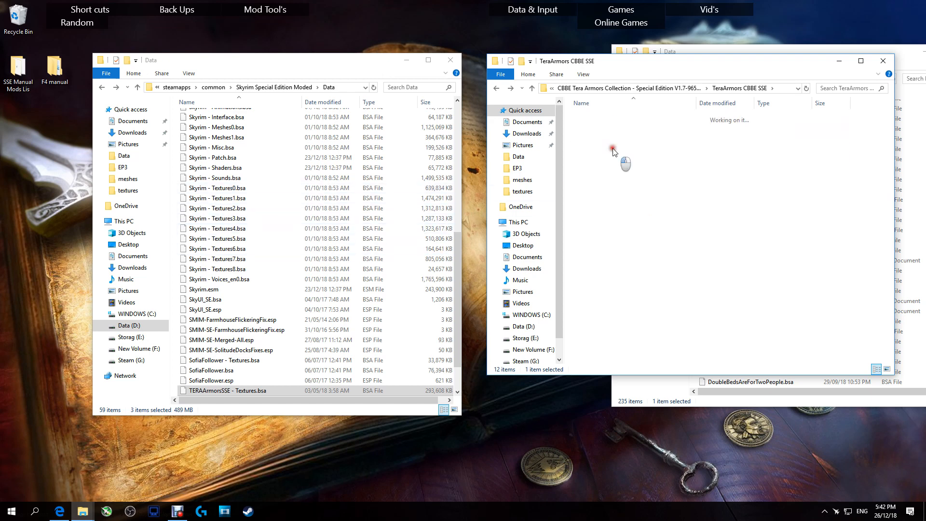
pyautogui.click(591, 119)
pyautogui.moveTo(590, 119); pyautogui.dragTo(270, 272)
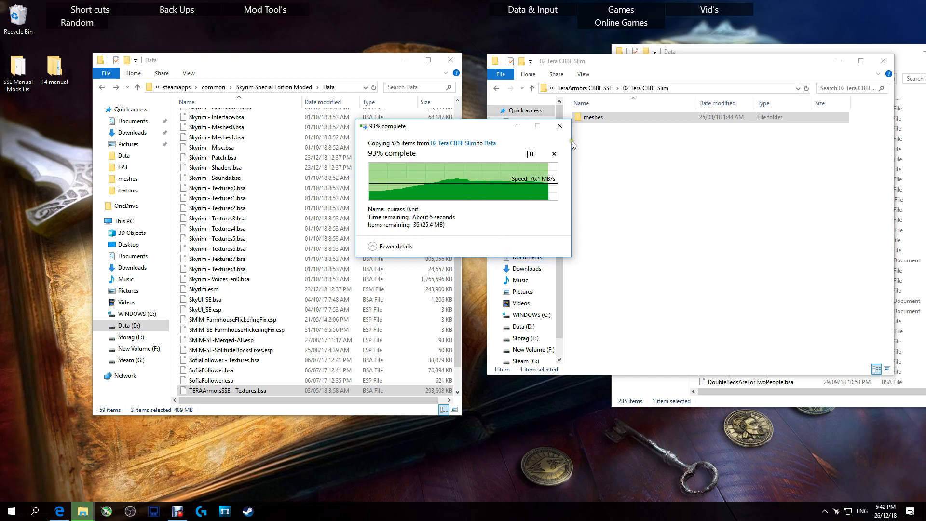
# Step: Look inside the TERAarmors folder in 02 Tera CBBE Slim's meshes and return to the TeraArmors CBBE SSE folder
pyautogui.doubleClick(593, 117)
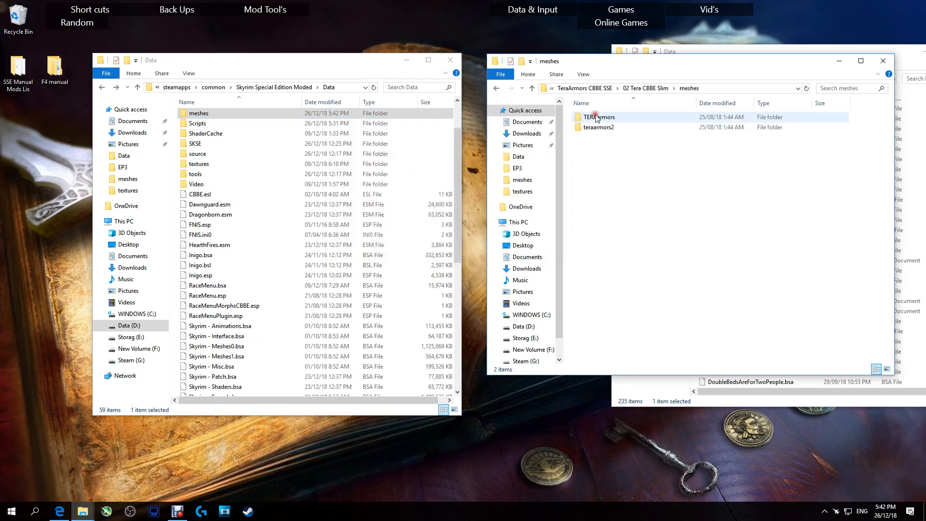
pyautogui.doubleClick(598, 120)
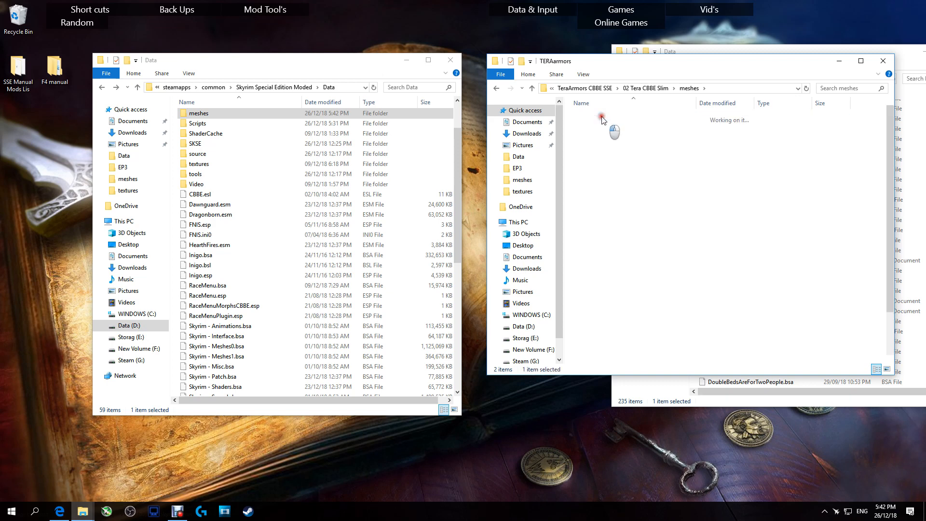
pyautogui.click(496, 88)
pyautogui.click(496, 88)
pyautogui.click(497, 88)
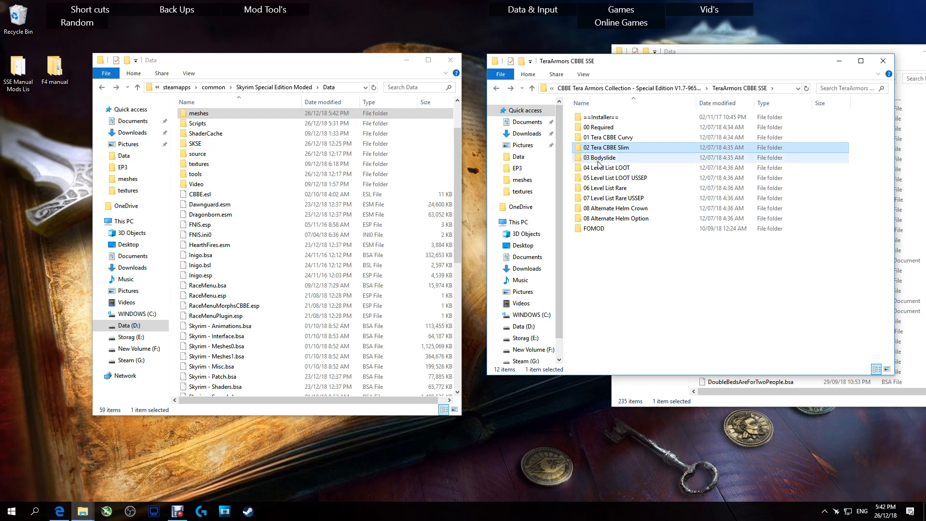
# Step: Copy the CalienteTools folder from 03 Bodyslide into the game's Data folder and go back to the TeraArmors CBBE SSE folder
pyautogui.doubleClick(597, 160)
pyautogui.moveTo(602, 121); pyautogui.dragTo(190, 284)
pyautogui.moveTo(213, 281); pyautogui.dragTo(213, 281)
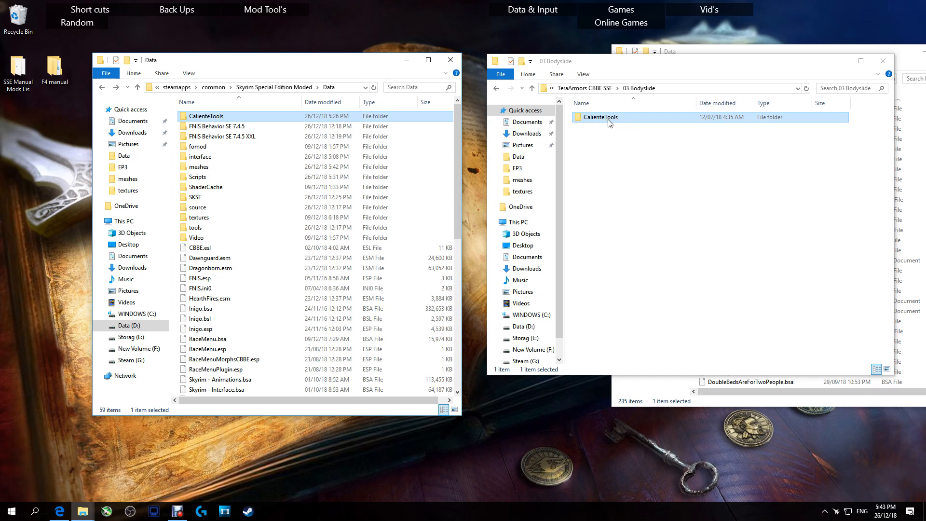
pyautogui.click(534, 109)
pyautogui.click(497, 88)
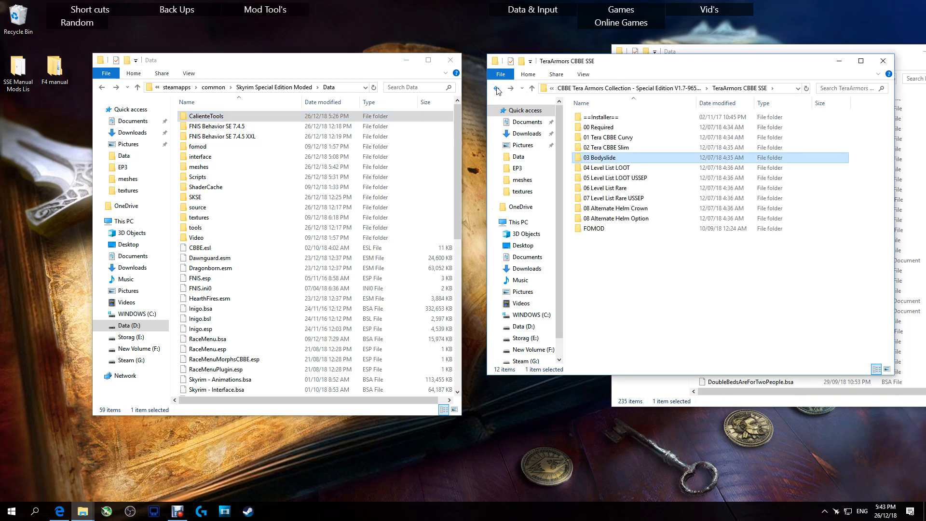
# Step: Copy TeraArmorSSE Level List LOOT.esp from the 04 Level List LOOT folder into the game's Data folder
pyautogui.click(603, 169)
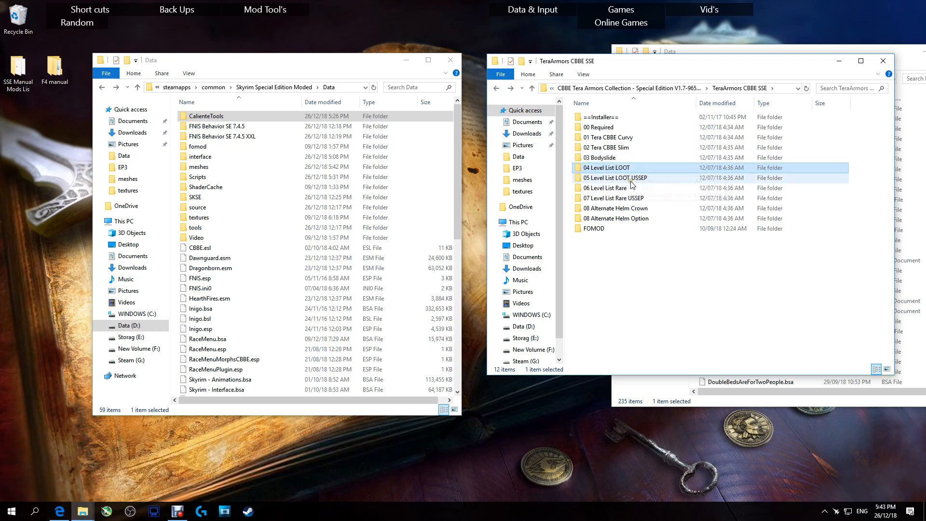
pyautogui.click(628, 179)
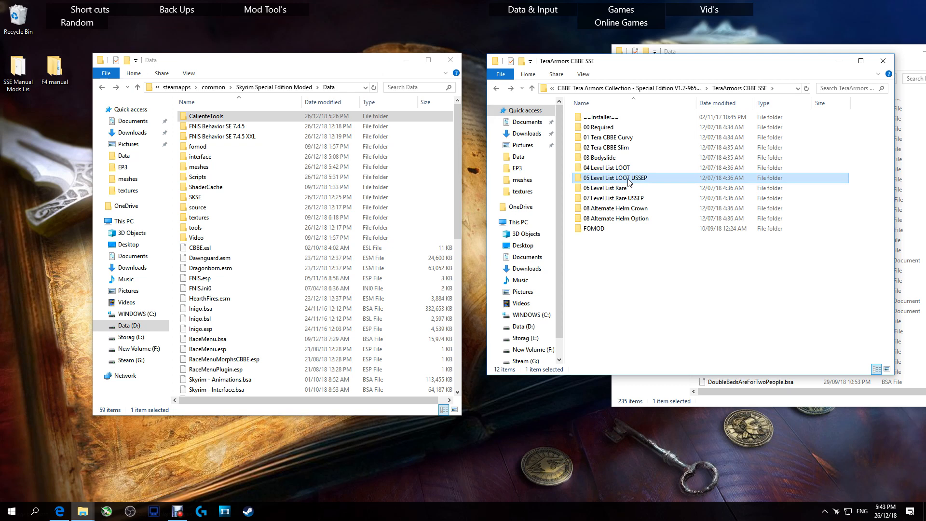
pyautogui.doubleClick(628, 181)
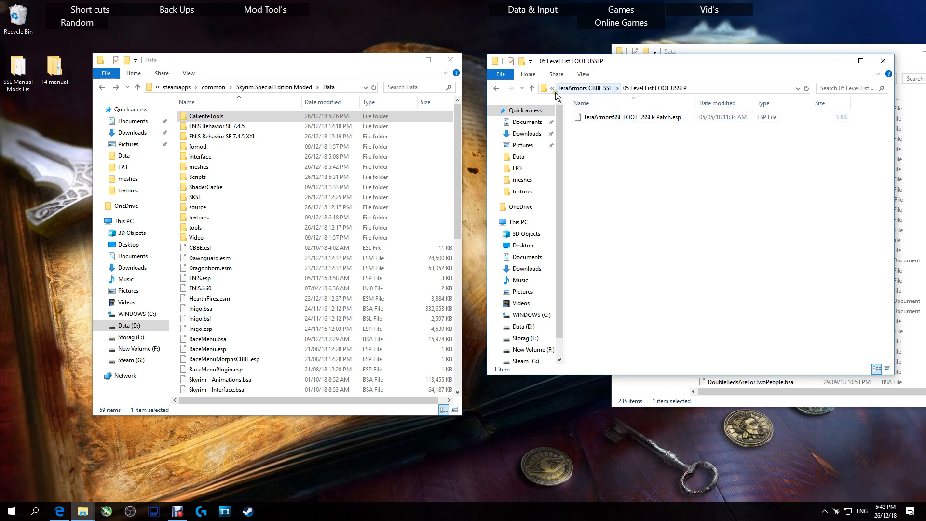
pyautogui.click(496, 88)
pyautogui.doubleClick(595, 164)
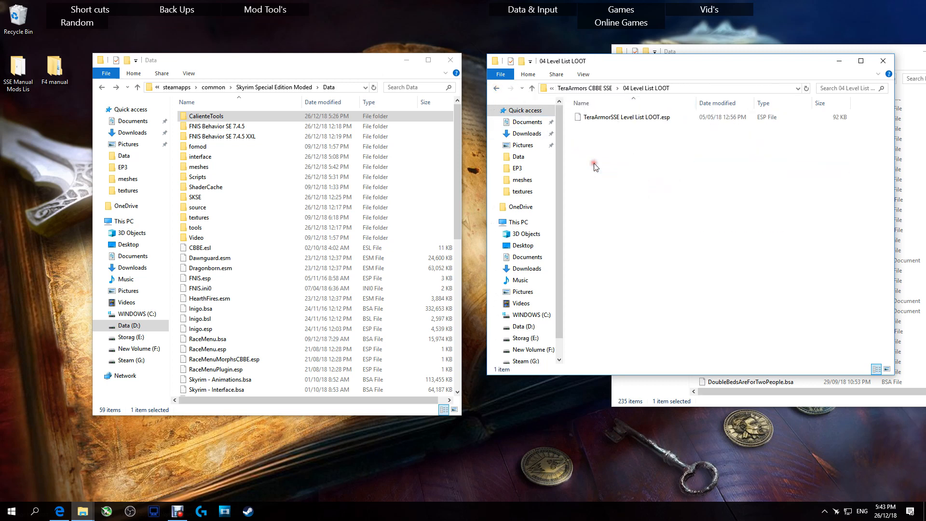
pyautogui.click(599, 118)
pyautogui.moveTo(599, 118); pyautogui.dragTo(226, 333)
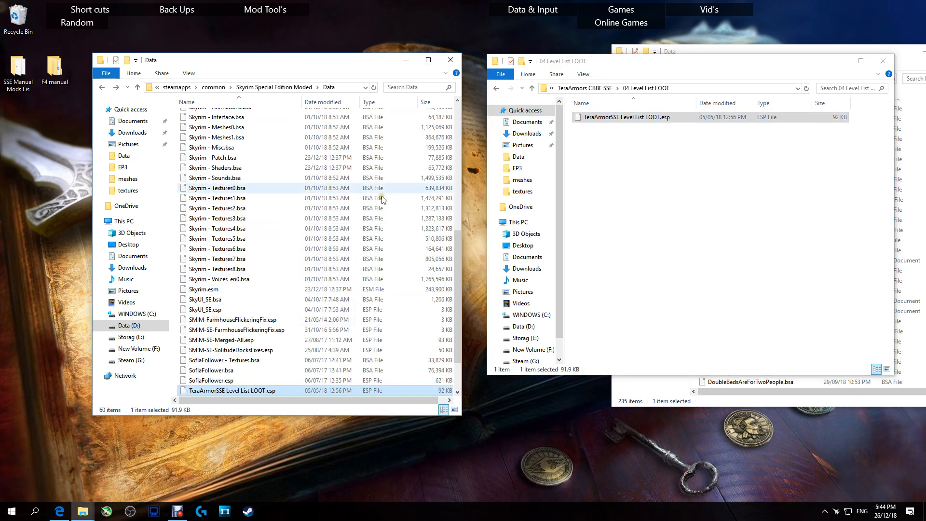
# Step: Copy TeraArmorsSSE Leveled Lists Rare.esp from 06 Level List Rare into the Data folder, leaving out the 05 USSEP patch
pyautogui.click(493, 89)
pyautogui.doubleClick(615, 178)
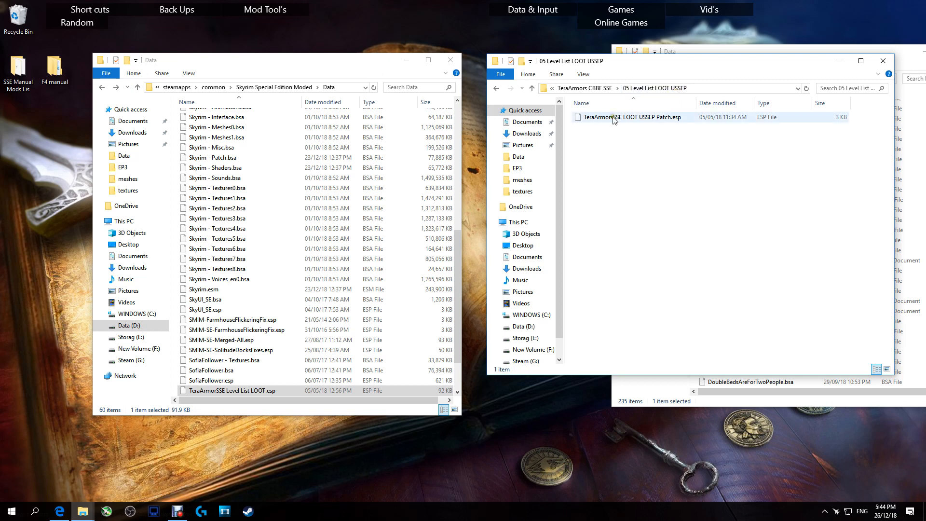
pyautogui.click(498, 88)
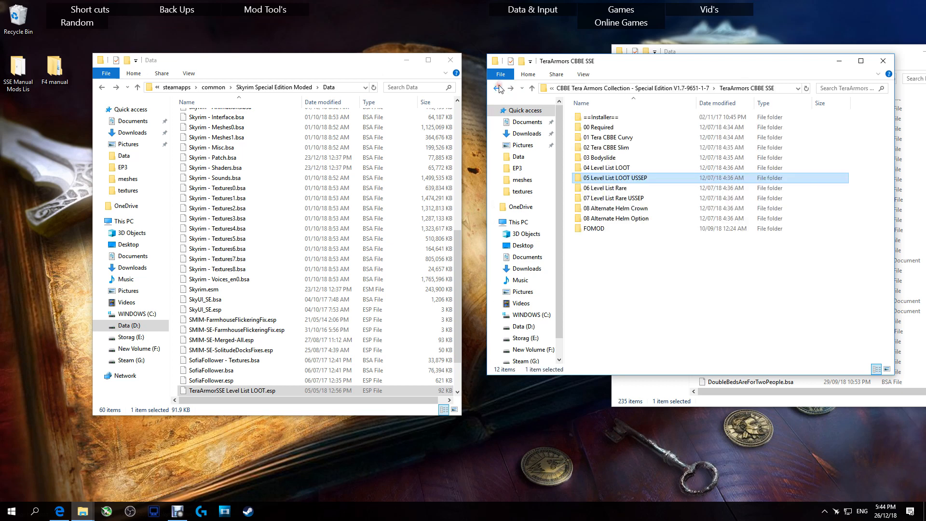
pyautogui.doubleClick(617, 190)
pyautogui.click(618, 118)
pyautogui.moveTo(617, 118); pyautogui.dragTo(263, 316)
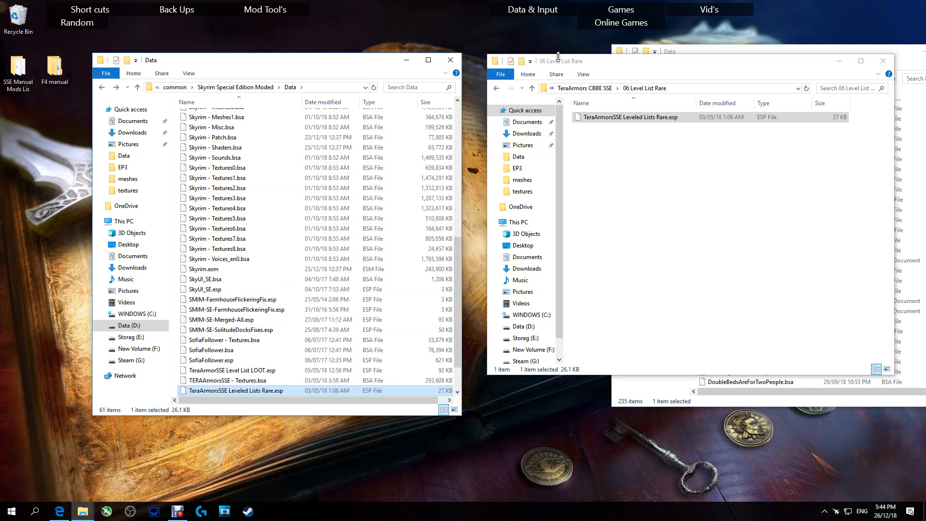
pyautogui.click(496, 87)
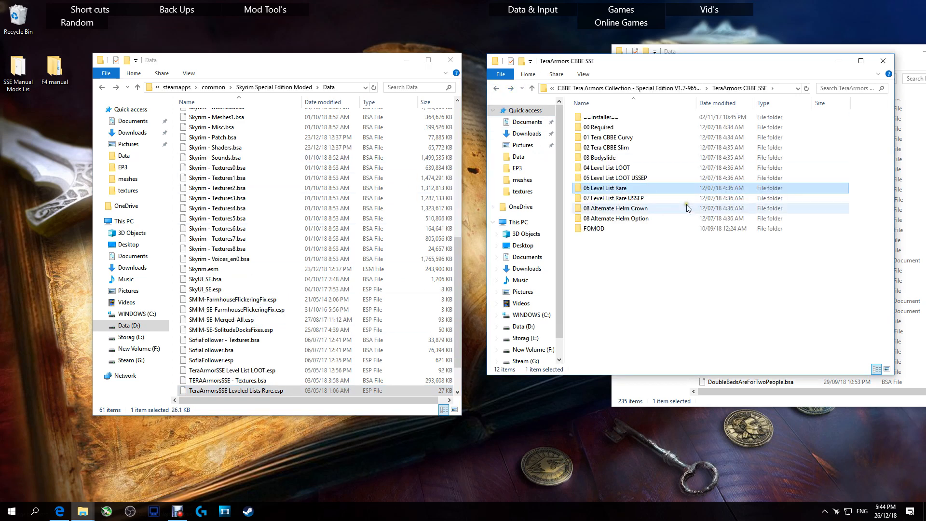
# Step: Examine the helmet mesh files inside 08 Alternate Helm Crown's meshes\teraarmors folder and return to the TeraArmors CBBE SSE folder
pyautogui.click(630, 199)
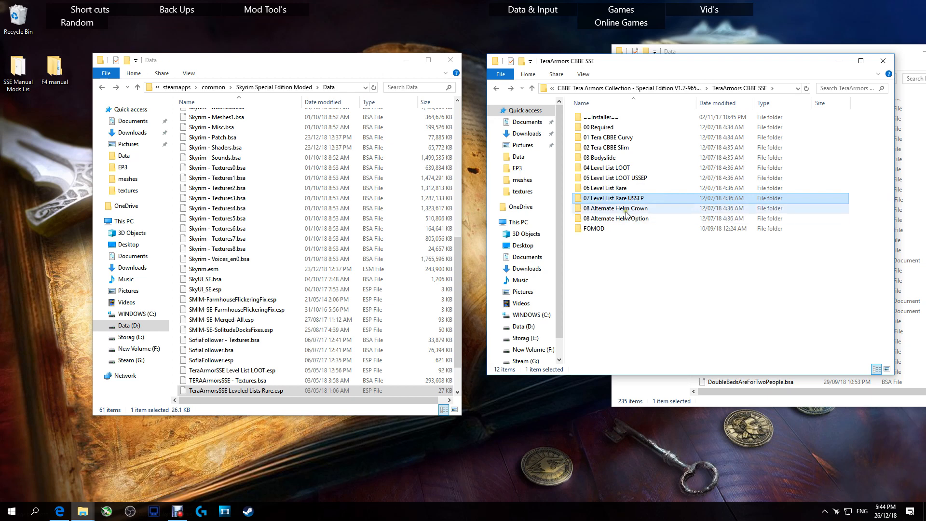
pyautogui.click(624, 209)
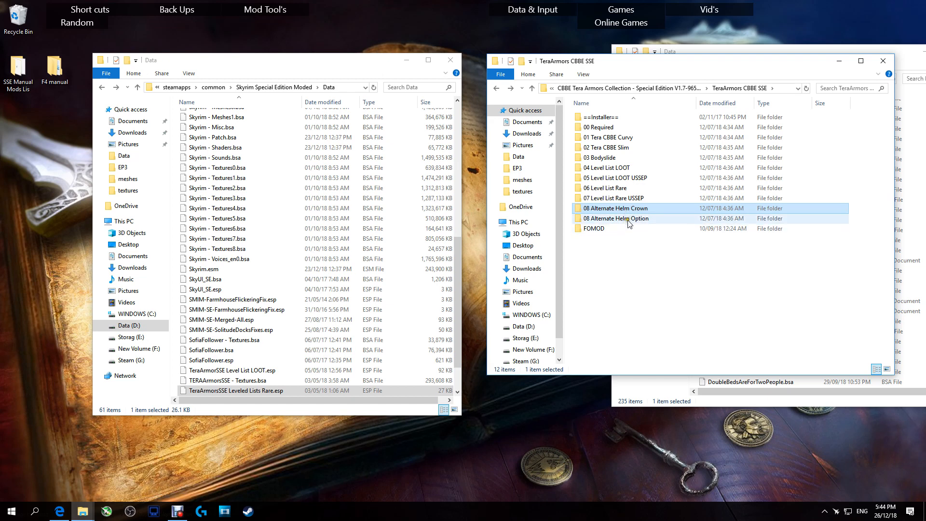
pyautogui.doubleClick(627, 210)
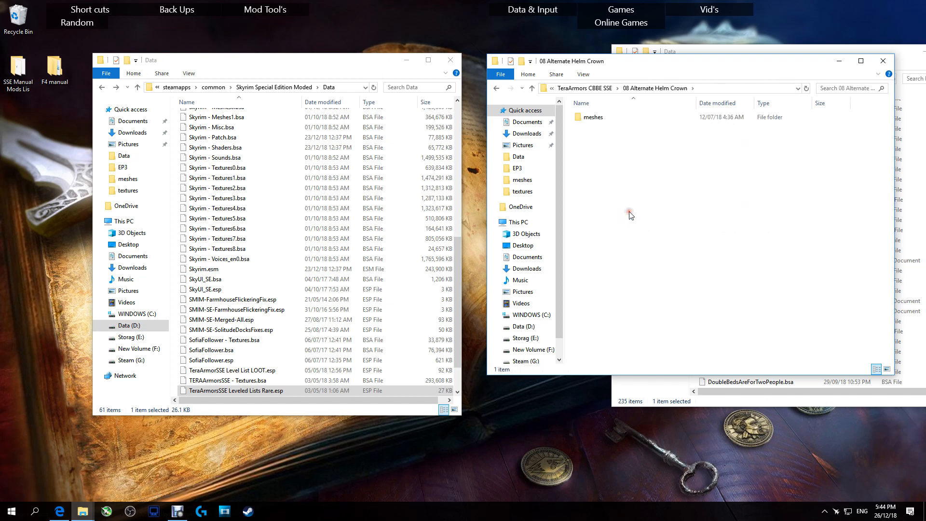
pyautogui.doubleClick(598, 120)
pyautogui.doubleClick(594, 119)
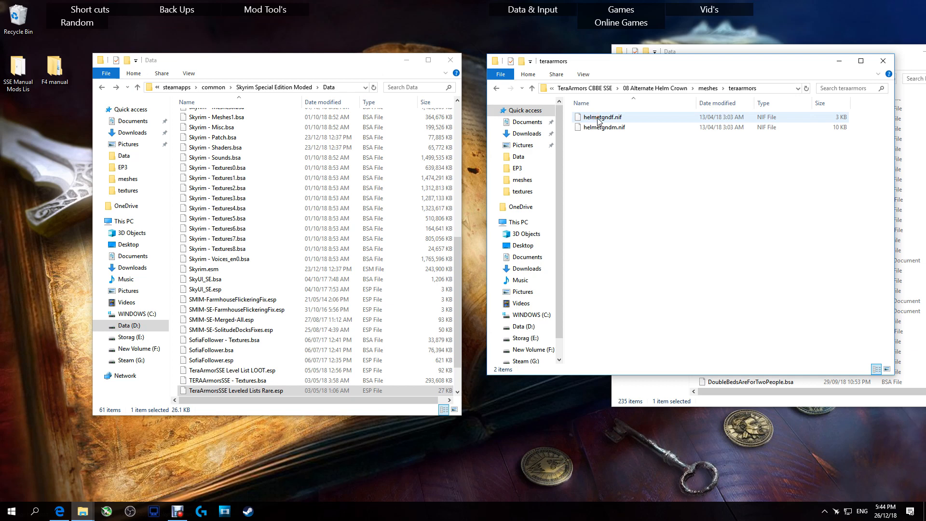
pyautogui.click(497, 89)
pyautogui.click(497, 90)
pyautogui.click(497, 90)
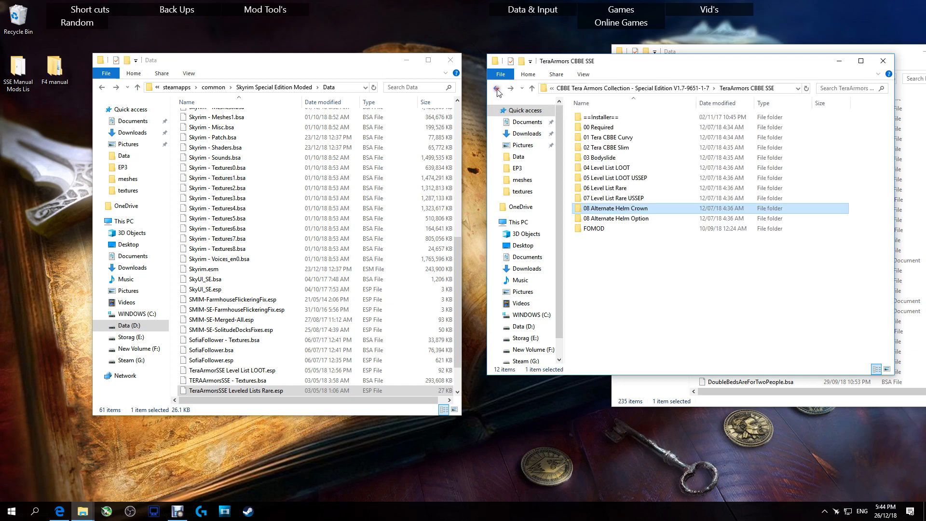
# Step: Copy the meshes folder from 08 Alternate Helm Crown into the game's Data folder
pyautogui.doubleClick(632, 212)
pyautogui.click(591, 120)
pyautogui.moveTo(566, 147); pyautogui.dragTo(263, 294)
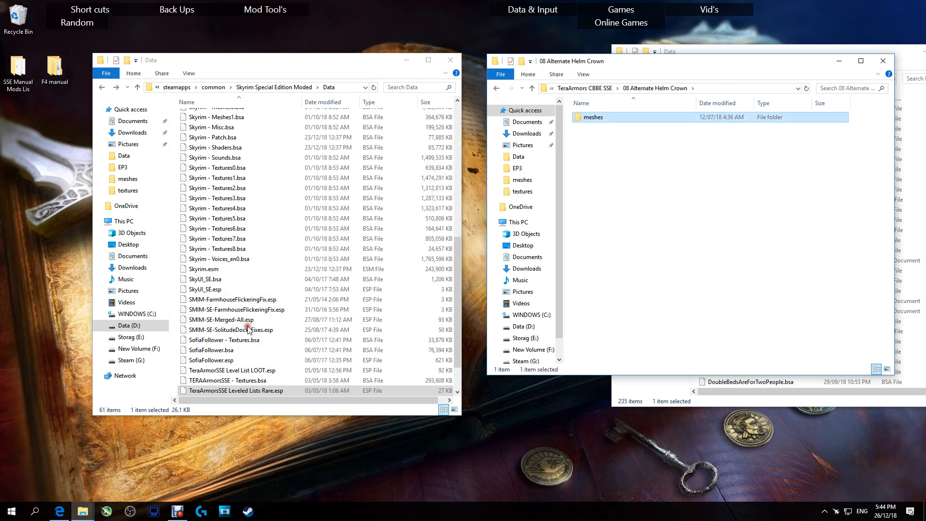
# Step: Close the mod folder window and the Skyrim Special Edition Main window, and reposition the Skyrim Special Edition Moded Data window
pyautogui.click(496, 89)
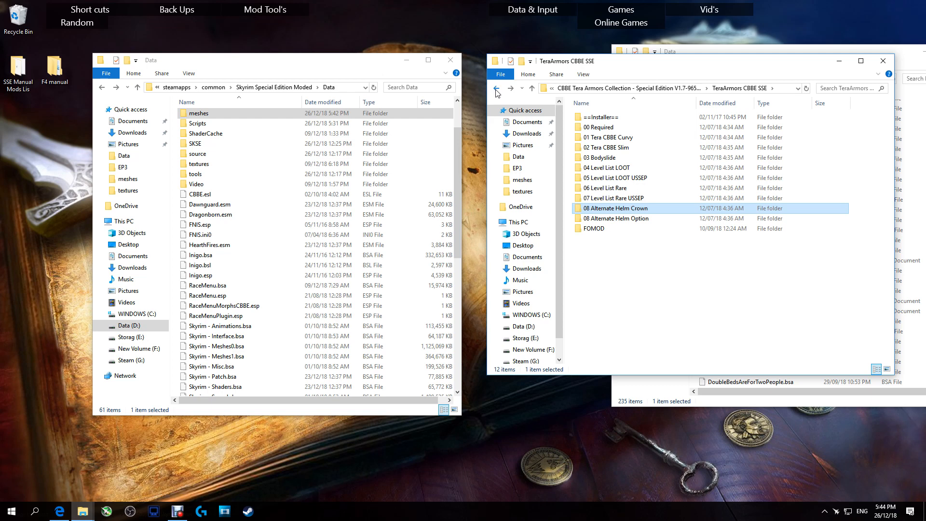
pyautogui.click(496, 89)
pyautogui.click(496, 89)
pyautogui.click(496, 89)
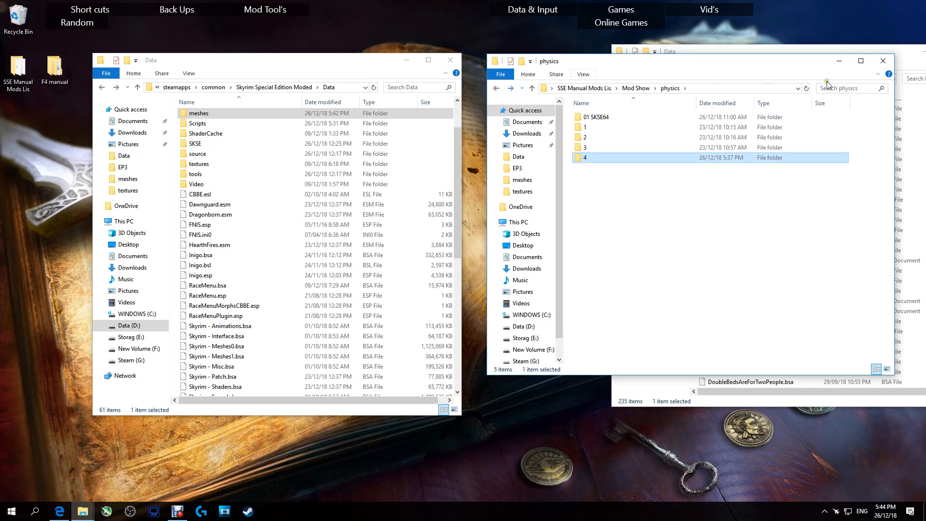
pyautogui.click(883, 62)
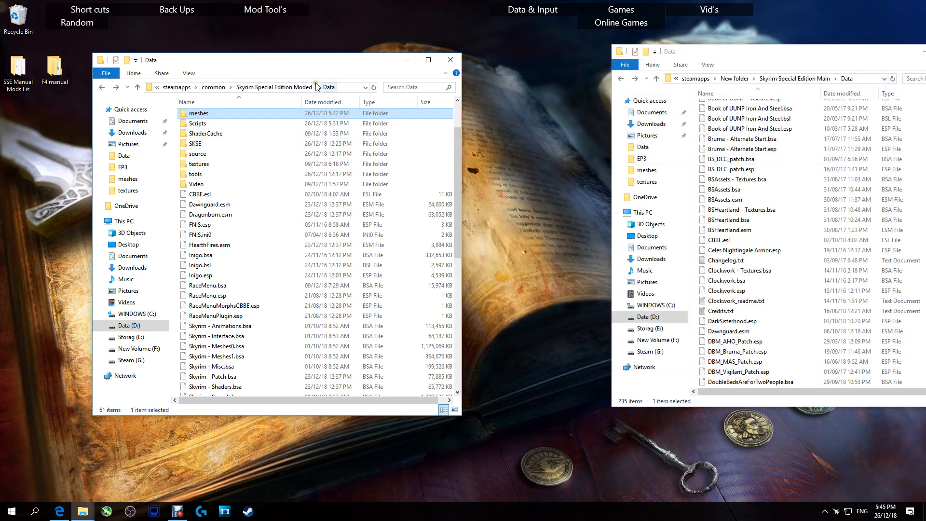
pyautogui.moveTo(310, 62); pyautogui.dragTo(448, 53)
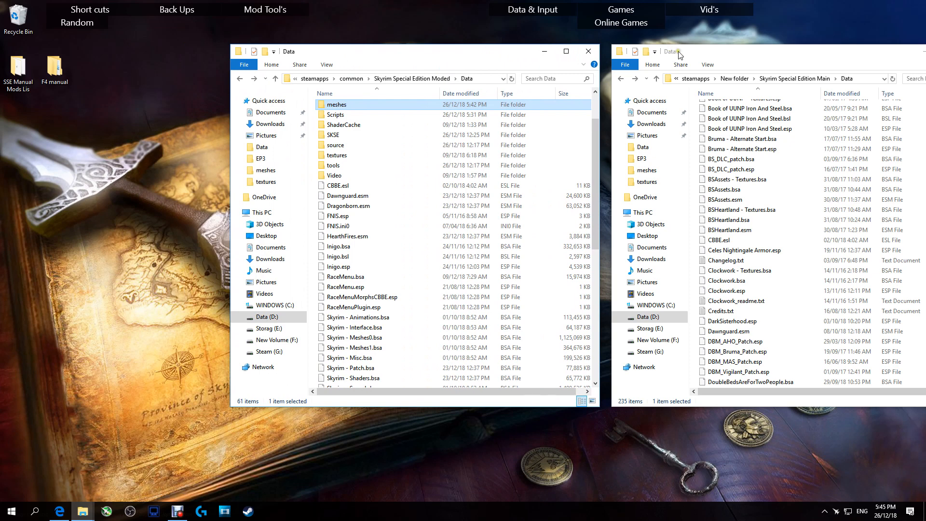
pyautogui.moveTo(772, 55); pyautogui.dragTo(440, 85)
pyautogui.click(632, 70)
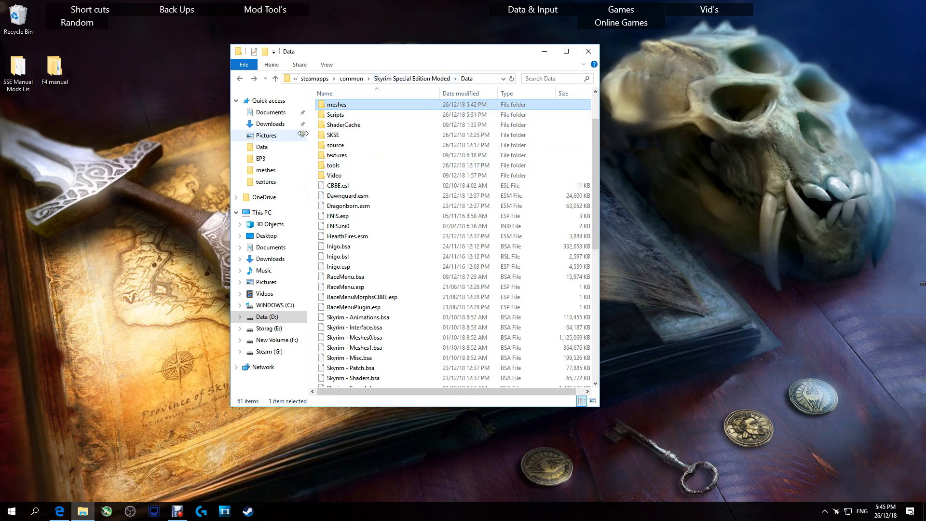
# Step: Launch BodySlide x64.exe from the Data folder's CalienteTools\BodySlide folder
pyautogui.scroll(-3, 328, 126)
pyautogui.scroll(5, 338, 110)
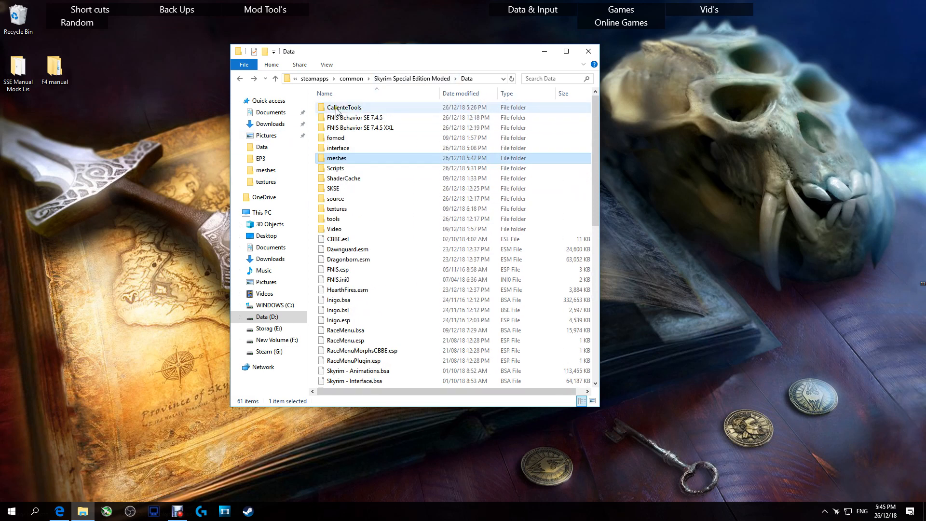
pyautogui.doubleClick(337, 110)
pyautogui.doubleClick(337, 109)
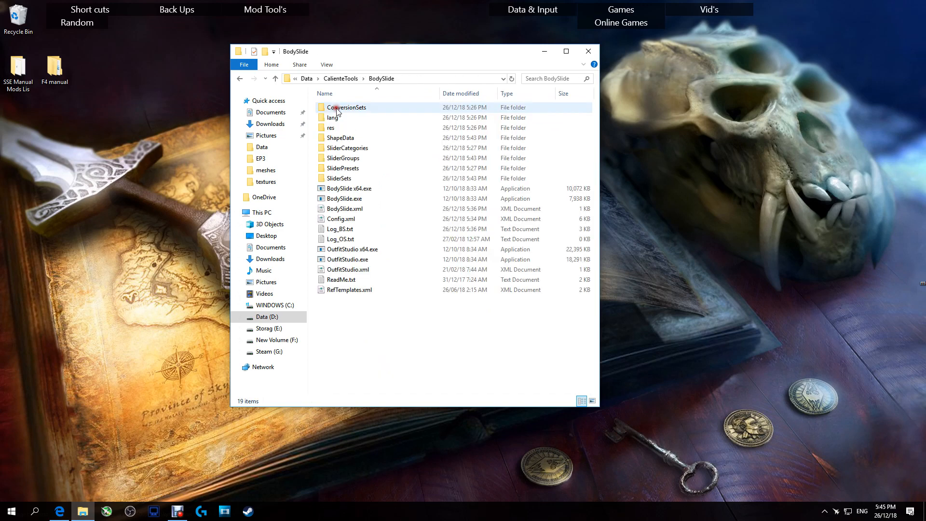
pyautogui.doubleClick(345, 188)
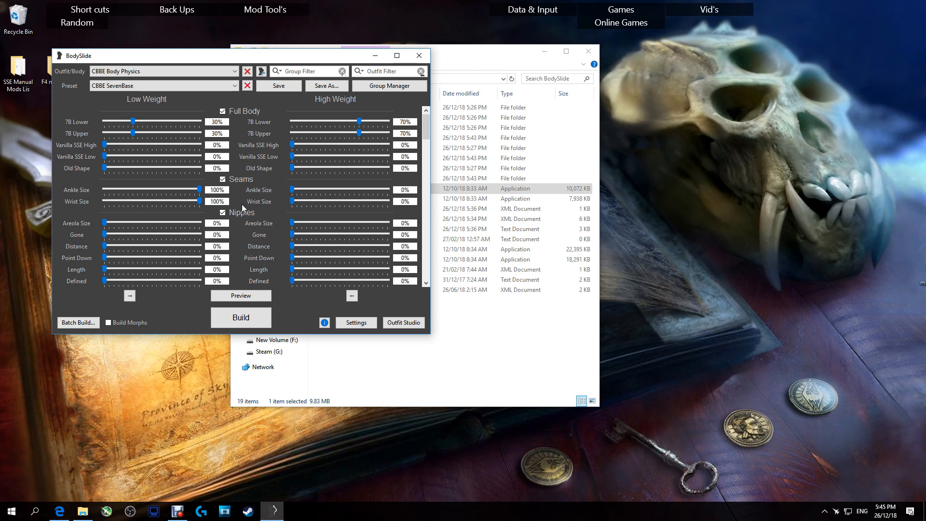
# Step: Preview the CBBE Body Physics body from the side and choose the CBBE Slim (Outfit) preset
pyautogui.click(260, 295)
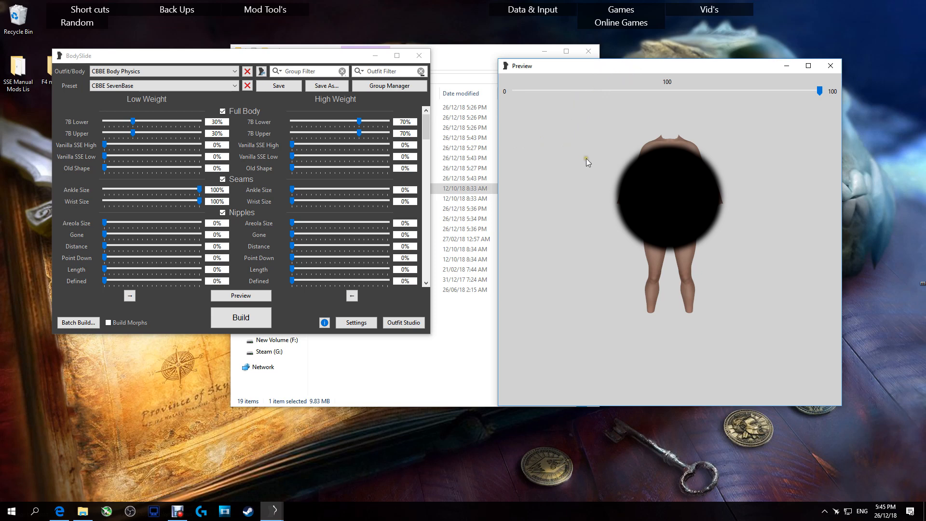
pyautogui.moveTo(704, 215); pyautogui.dragTo(736, 210)
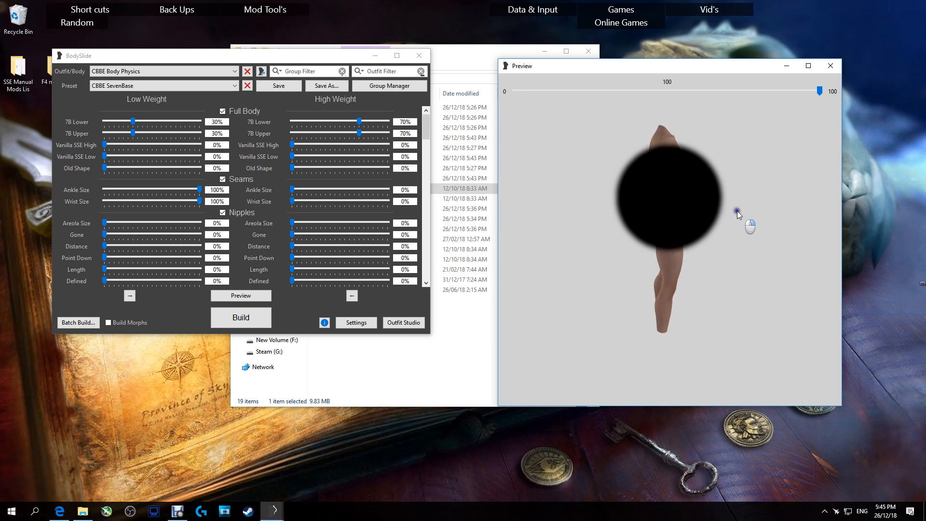
pyautogui.click(205, 85)
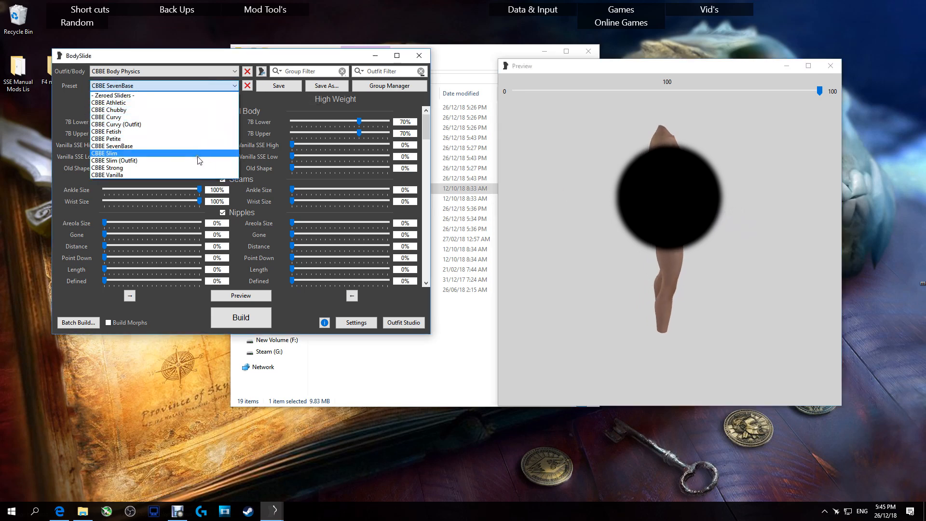
pyautogui.click(198, 154)
pyautogui.click(190, 86)
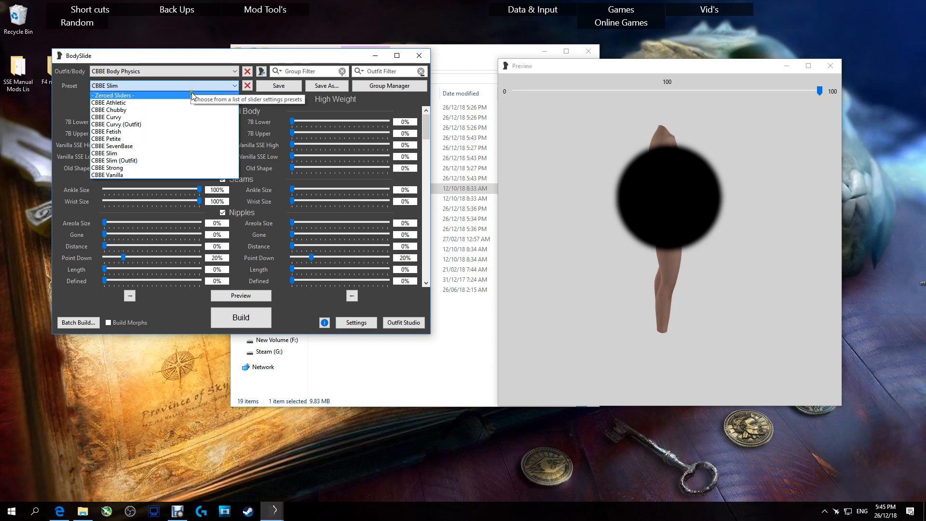
pyautogui.click(200, 161)
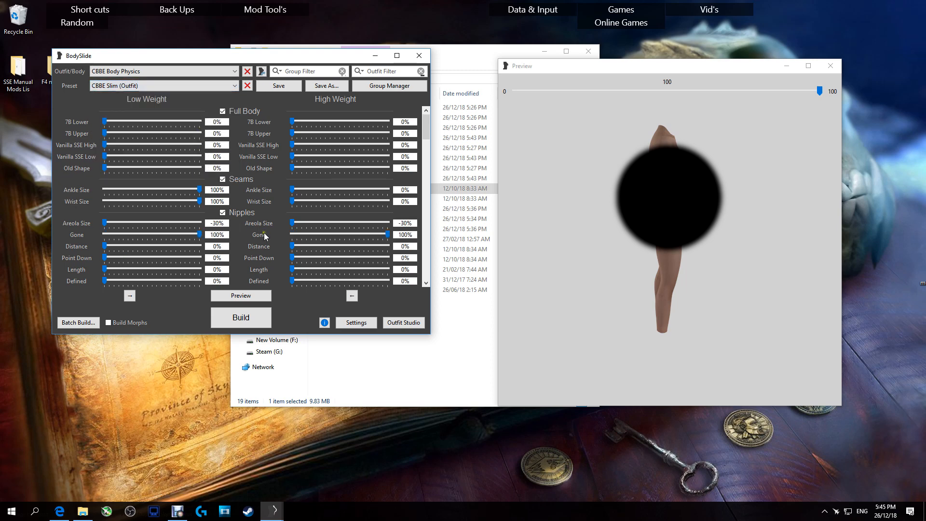
# Step: Set the Silly Huge slider to 100% for both low and high weight, and turn the preview body to check it
pyautogui.scroll(-10, 263, 232)
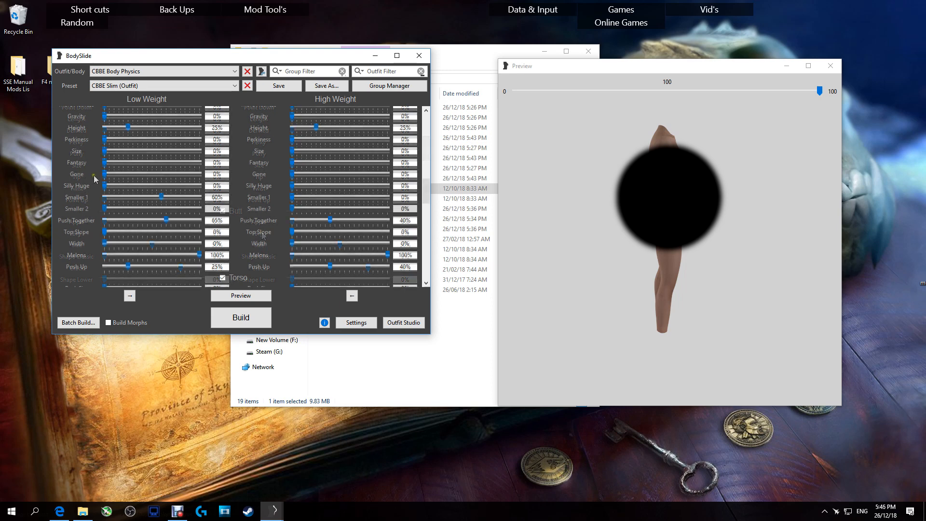
pyautogui.moveTo(105, 186); pyautogui.dragTo(418, 195)
pyautogui.moveTo(595, 214)
pyautogui.mouseDown()
pyautogui.moveTo(608, 213)
pyautogui.moveTo(588, 213)
pyautogui.mouseUp()
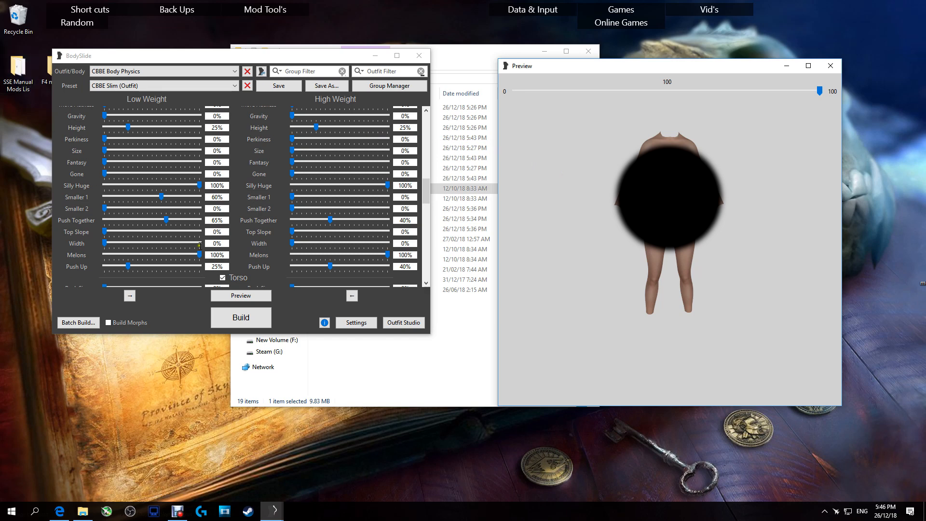
# Step: Batch build all checked outfits and bodies with CBBE Body Physics as the first output set, and close the preview and BodySlide
pyautogui.click(830, 66)
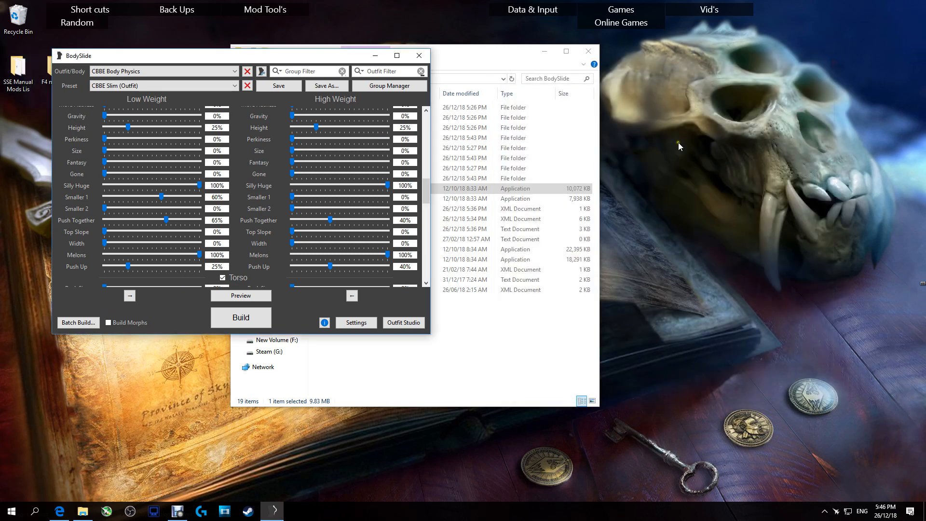
pyautogui.click(82, 325)
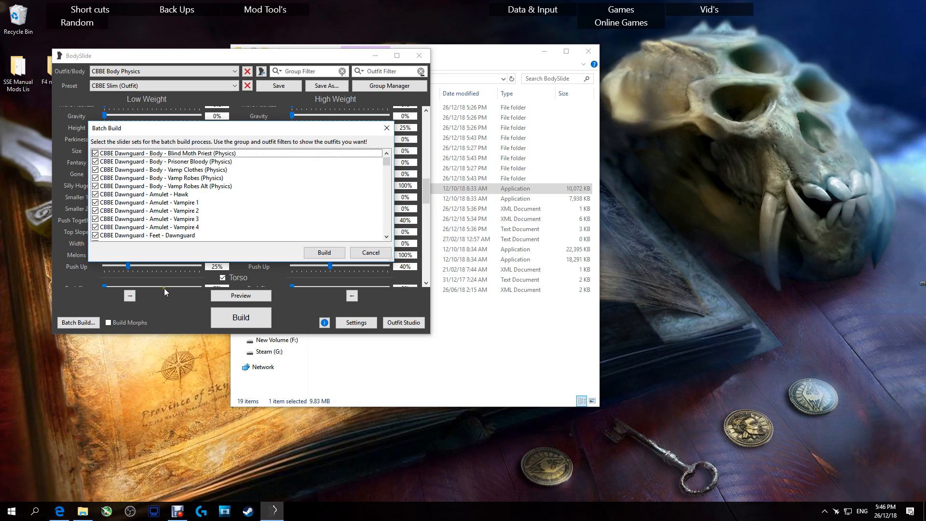
pyautogui.scroll(-1, 289, 224)
pyautogui.scroll(-10, 289, 224)
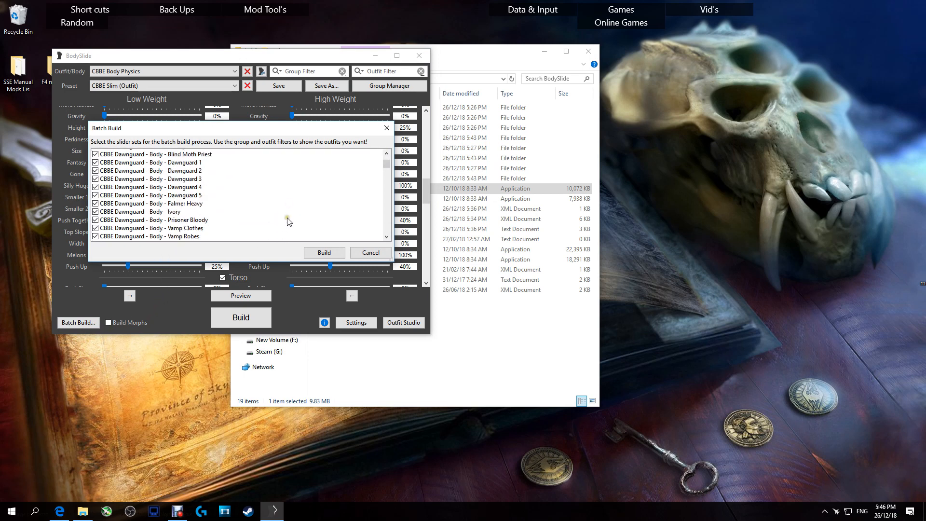
pyautogui.scroll(-15, 315, 231)
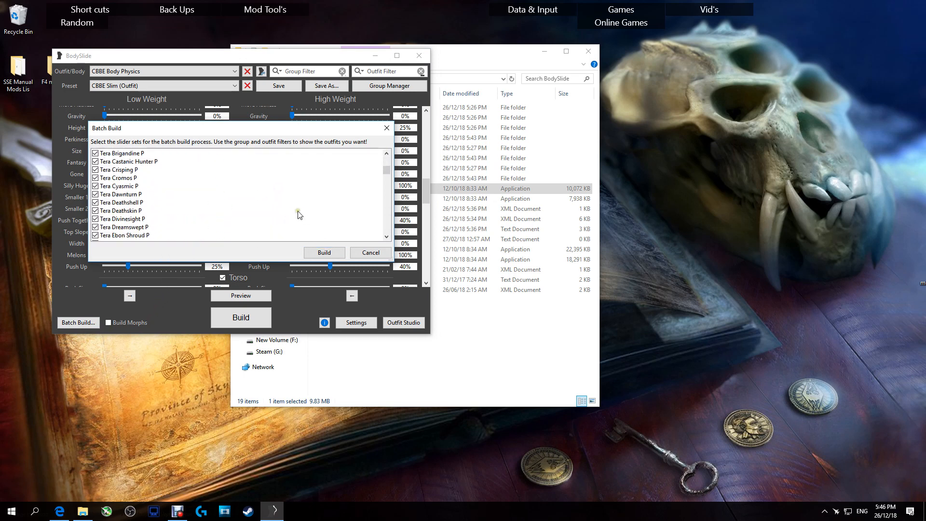
pyautogui.click(339, 252)
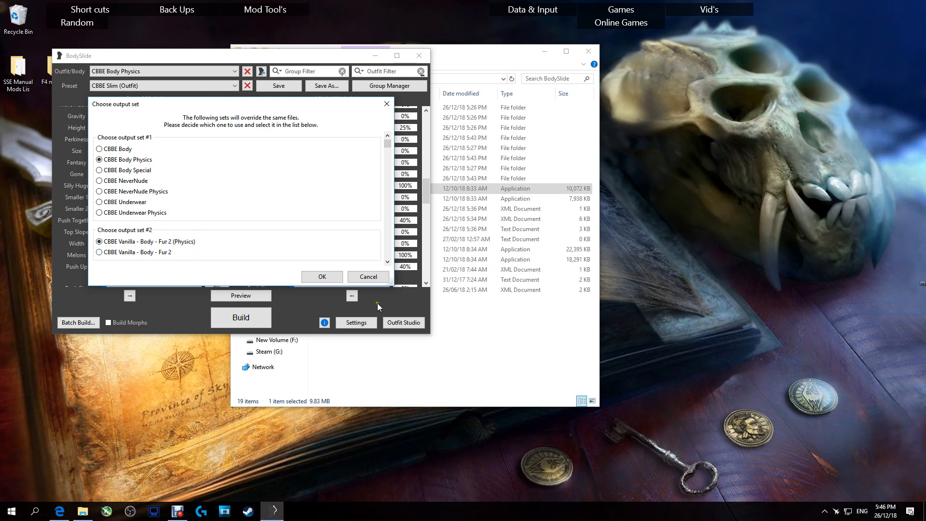
pyautogui.click(335, 279)
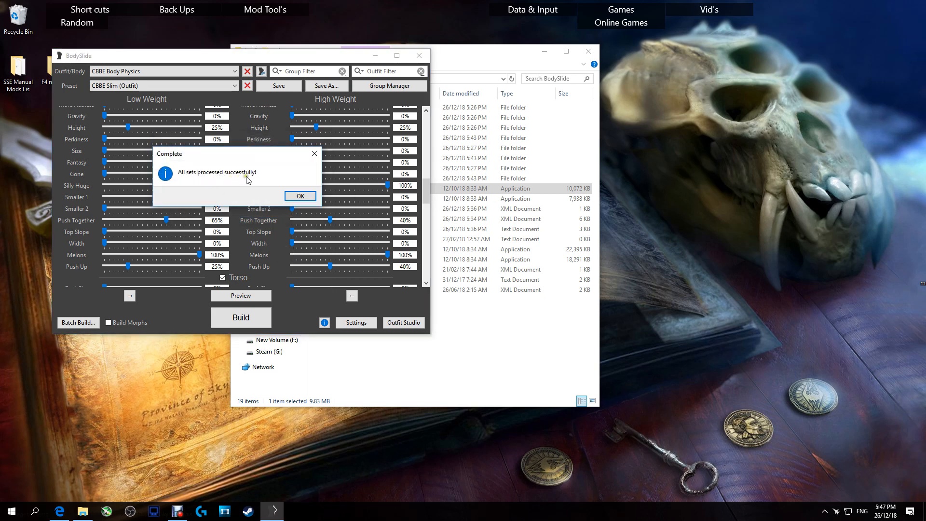
pyautogui.click(300, 195)
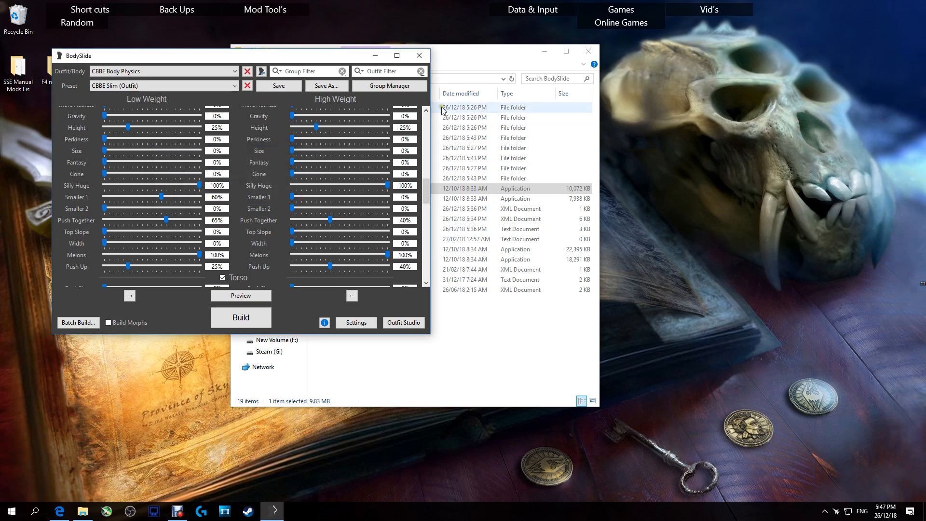
pyautogui.click(419, 55)
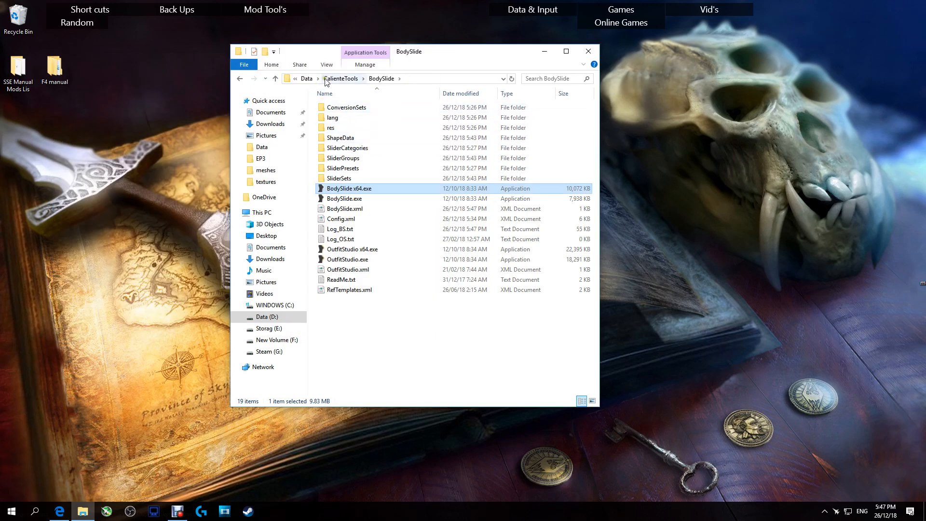
# Step: Launch GenerateFNISforUsers.exe from the Data folder's tools\GenerateFNIS_for_Users folder
pyautogui.click(308, 78)
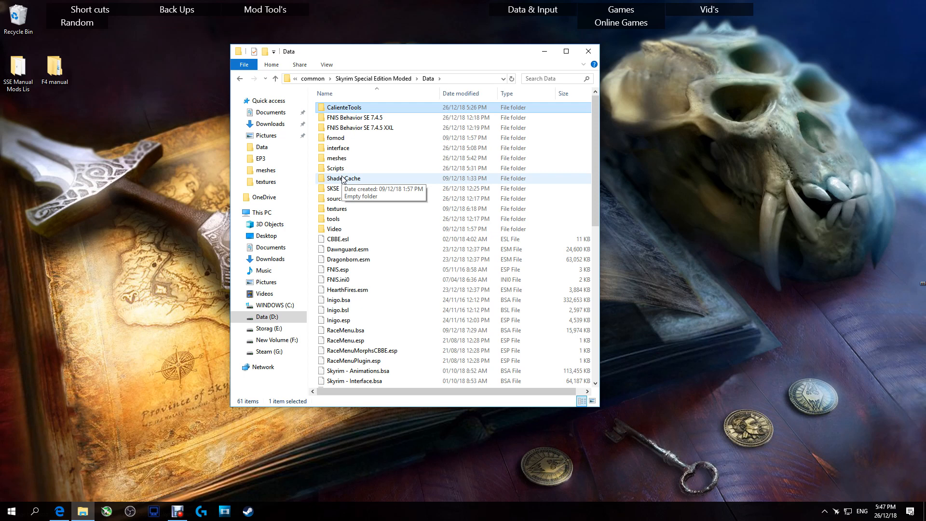
pyautogui.doubleClick(332, 220)
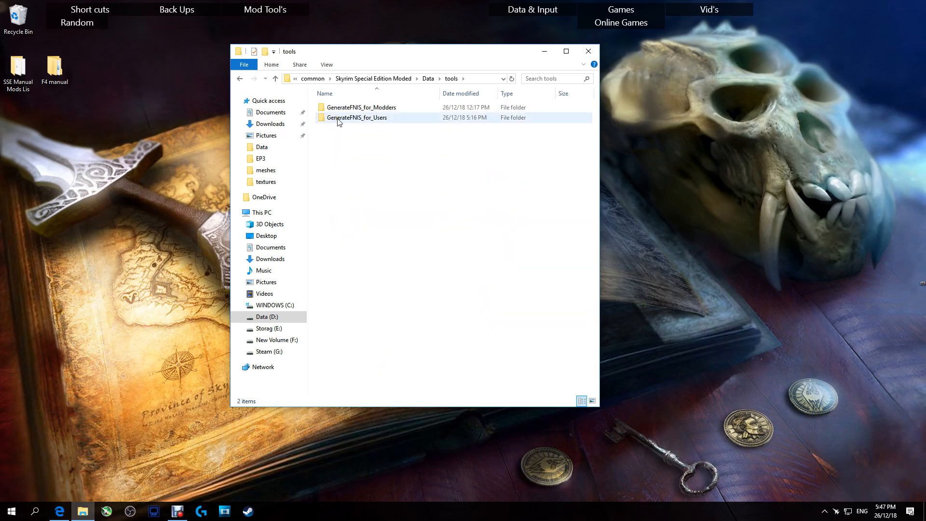
pyautogui.doubleClick(361, 119)
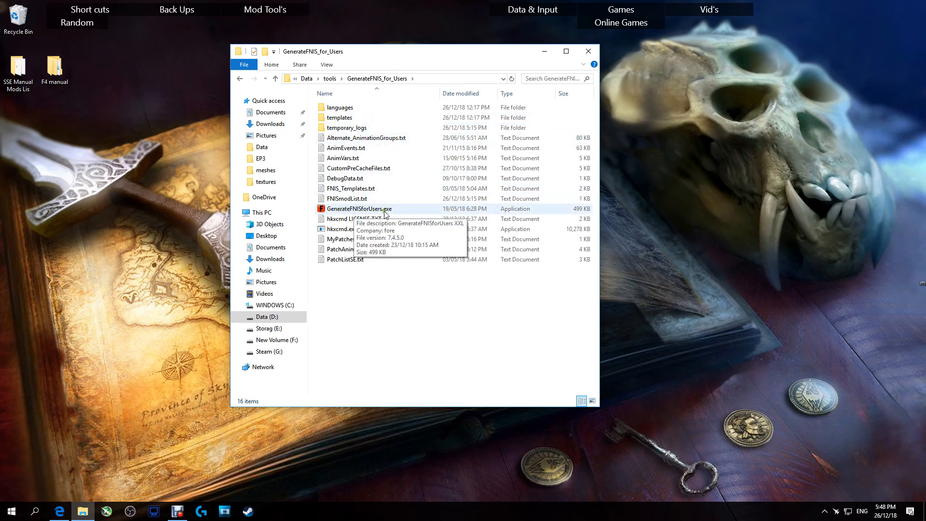
pyautogui.doubleClick(384, 212)
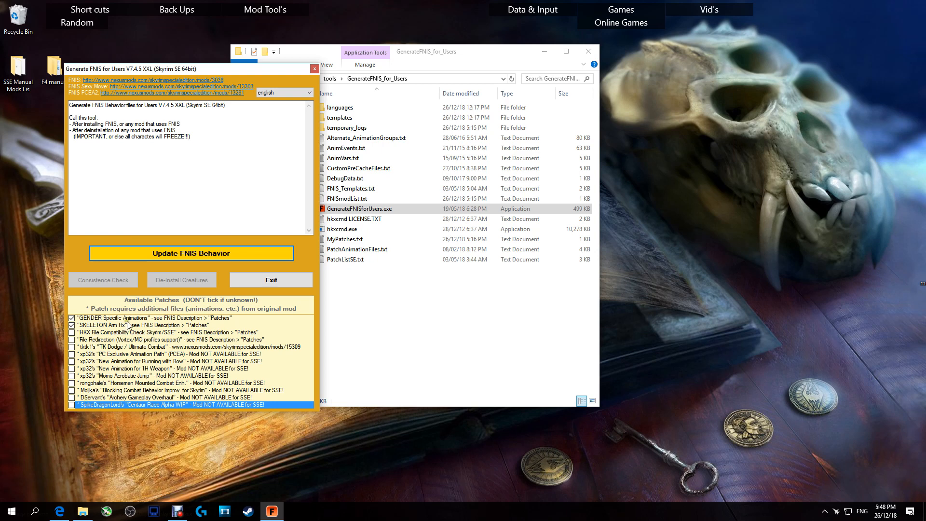
# Step: Update the FNIS behavior with a consistence check, and return to the Skyrim Special Edition Moded folder after closing the generator
pyautogui.click(224, 253)
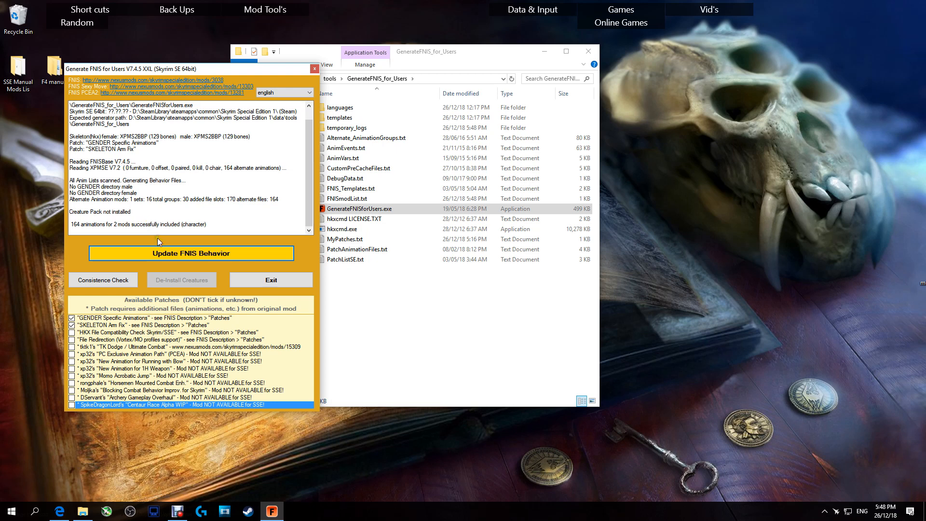
pyautogui.click(112, 280)
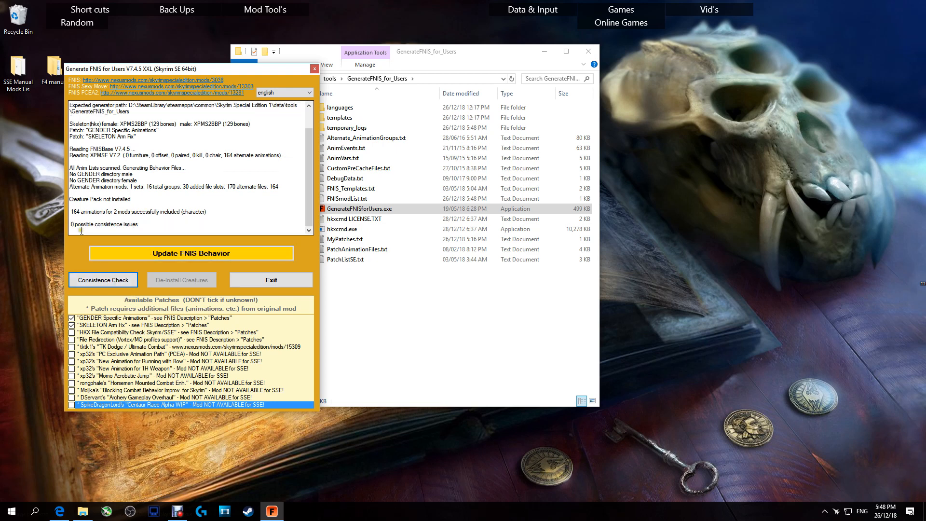
pyautogui.click(315, 68)
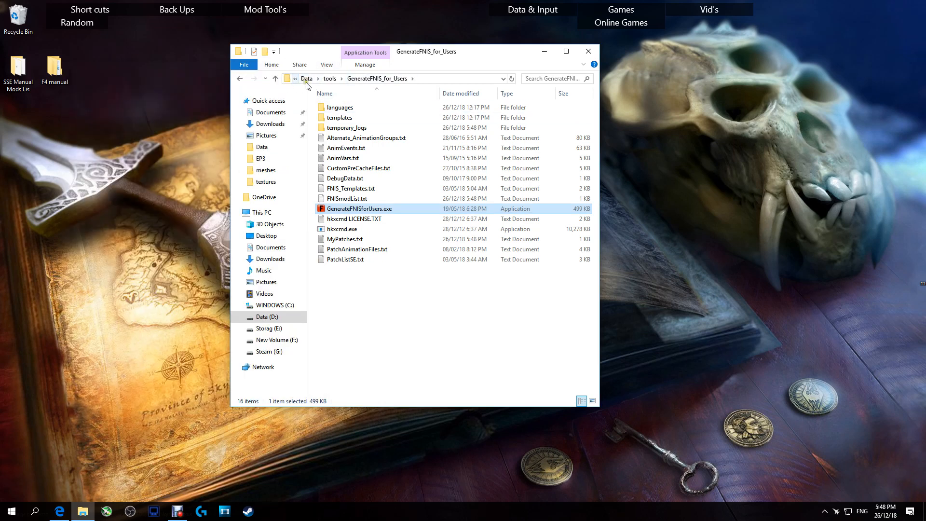
pyautogui.click(307, 78)
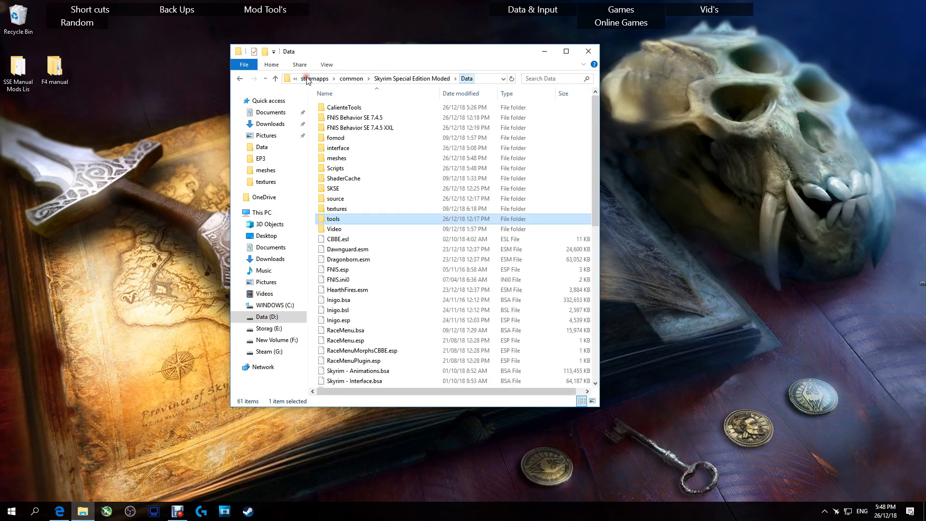
pyautogui.click(376, 79)
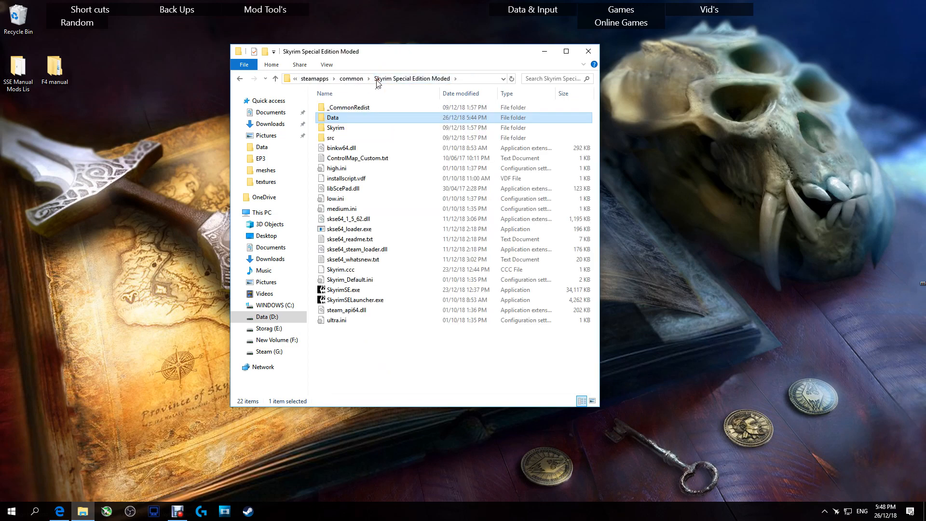
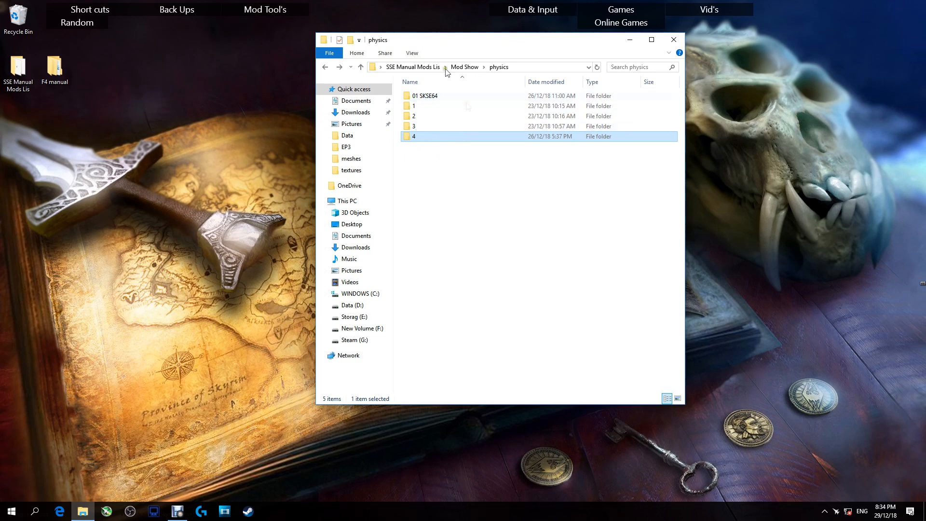
# Step: Look through the XP32 Maximum Skeleton files in physics folder 2 and the CBP and CBBE Tera Armors files in folder 4
pyautogui.click(435, 99)
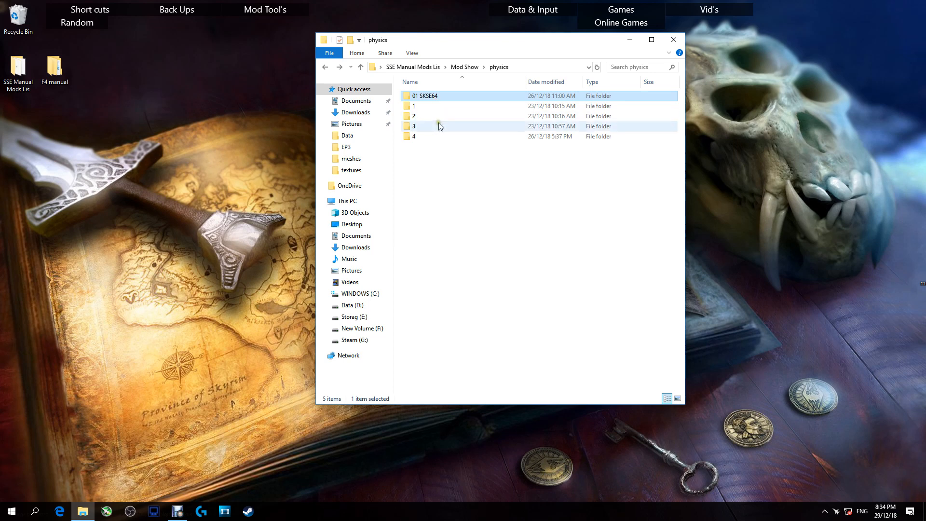
pyautogui.click(433, 127)
pyautogui.doubleClick(430, 116)
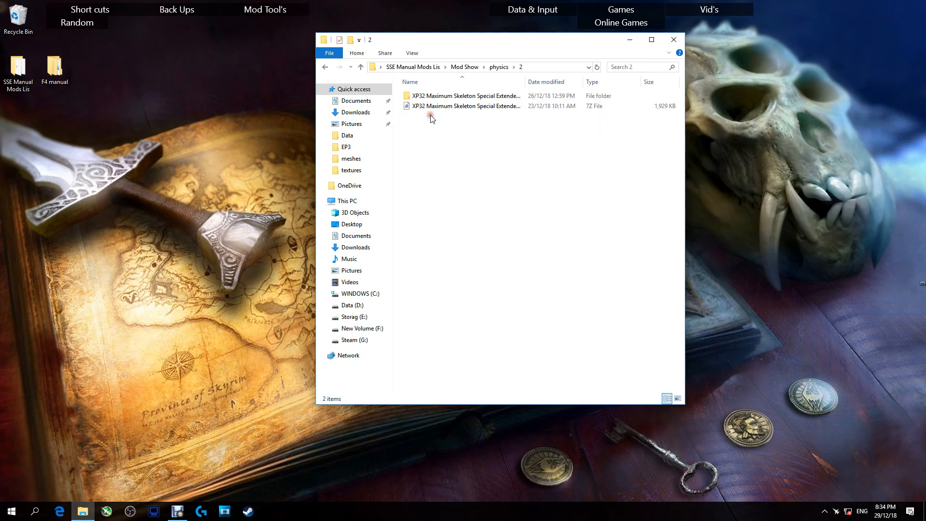
pyautogui.doubleClick(438, 96)
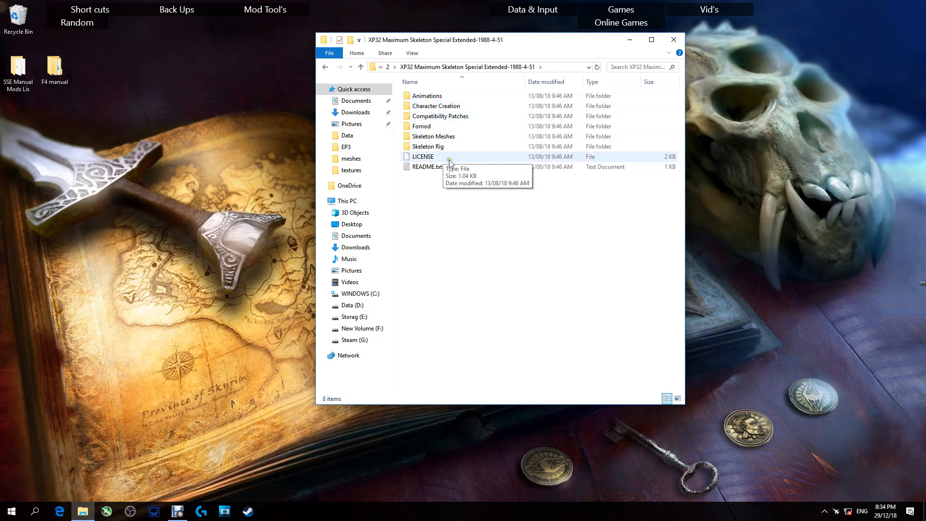
pyautogui.click(325, 67)
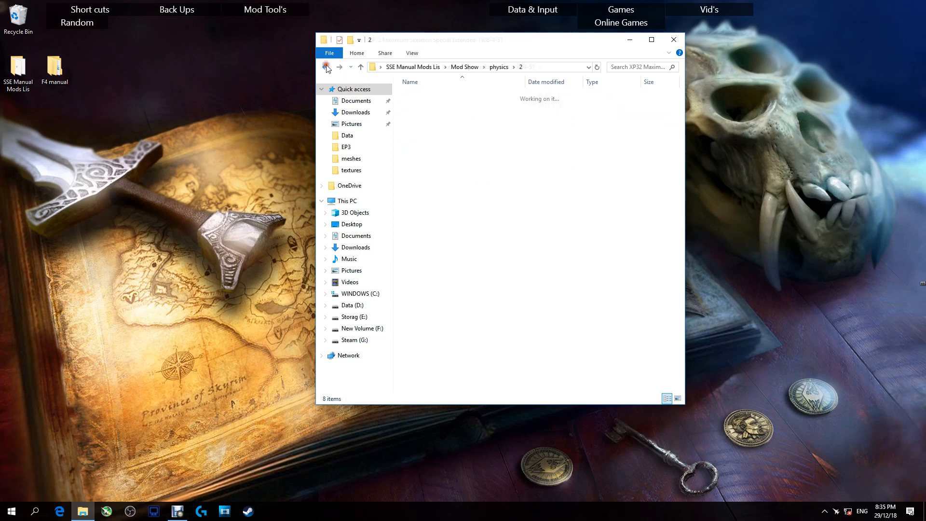
pyautogui.click(324, 67)
pyautogui.doubleClick(423, 136)
pyautogui.click(422, 126)
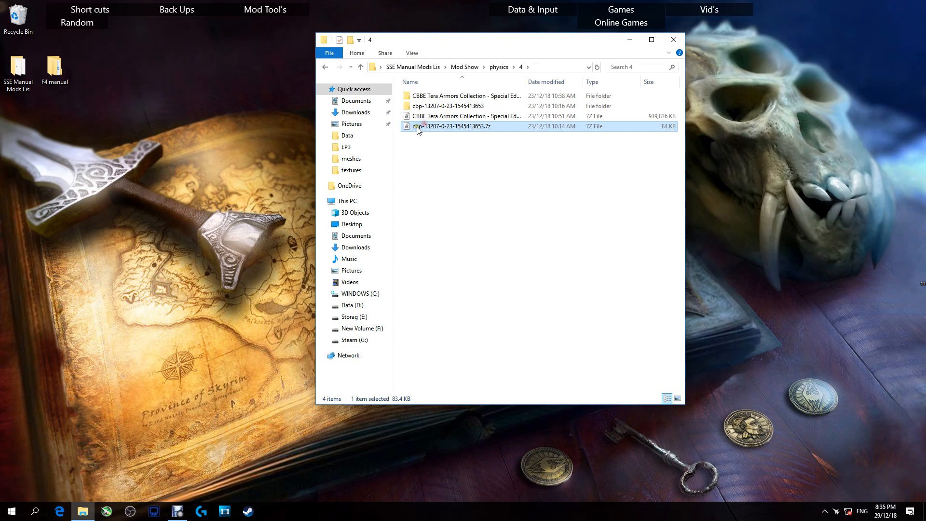
pyautogui.click(325, 68)
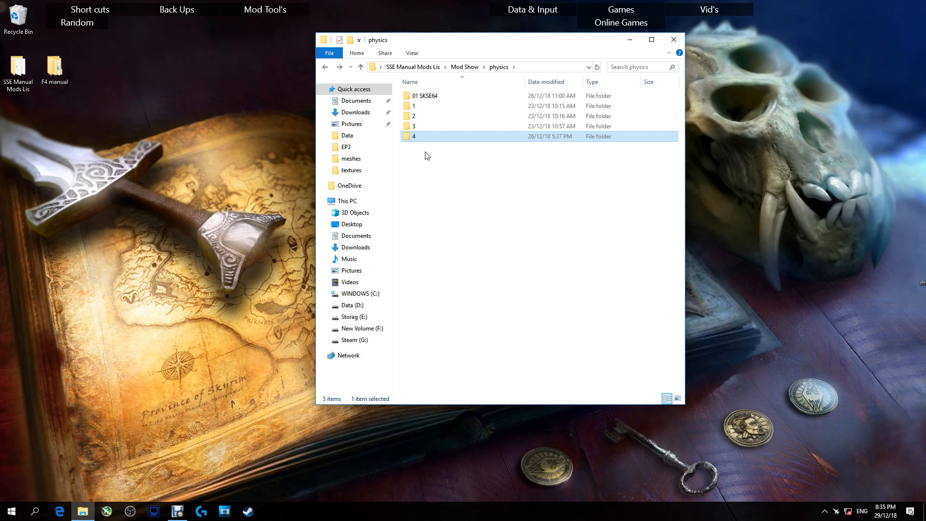
# Step: Check the XP32 Maximum Skeleton archive in physics folder 2 again and show the desktop's Mod Tool's group
pyautogui.moveTo(270, 14)
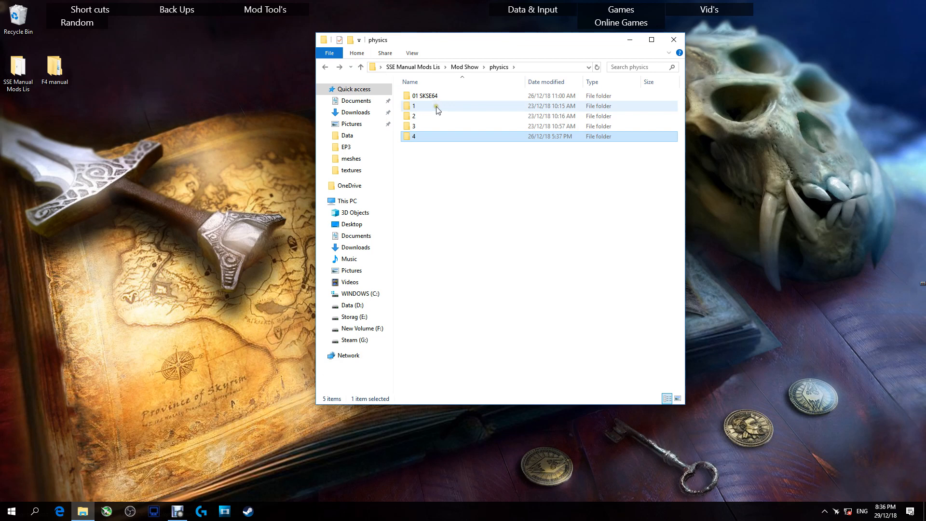
pyautogui.doubleClick(429, 116)
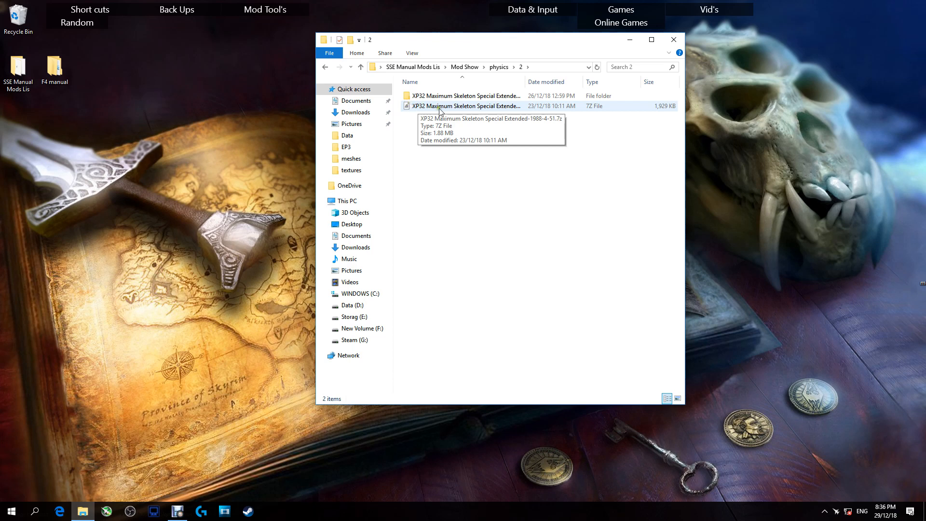
pyautogui.click(325, 67)
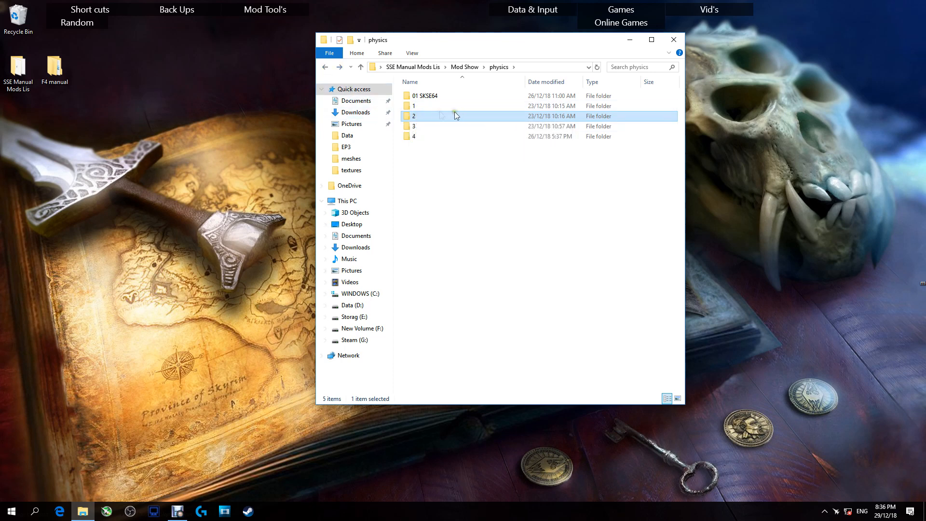
pyautogui.moveTo(265, 34)
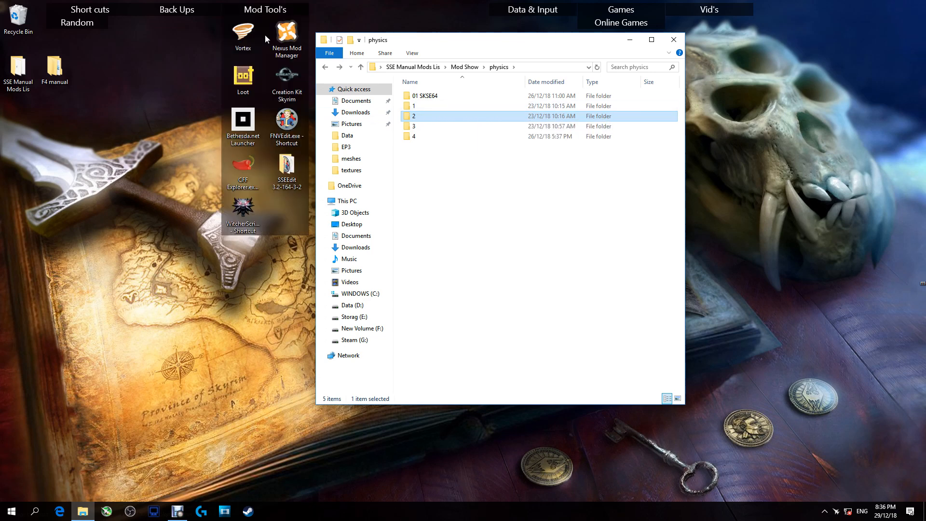